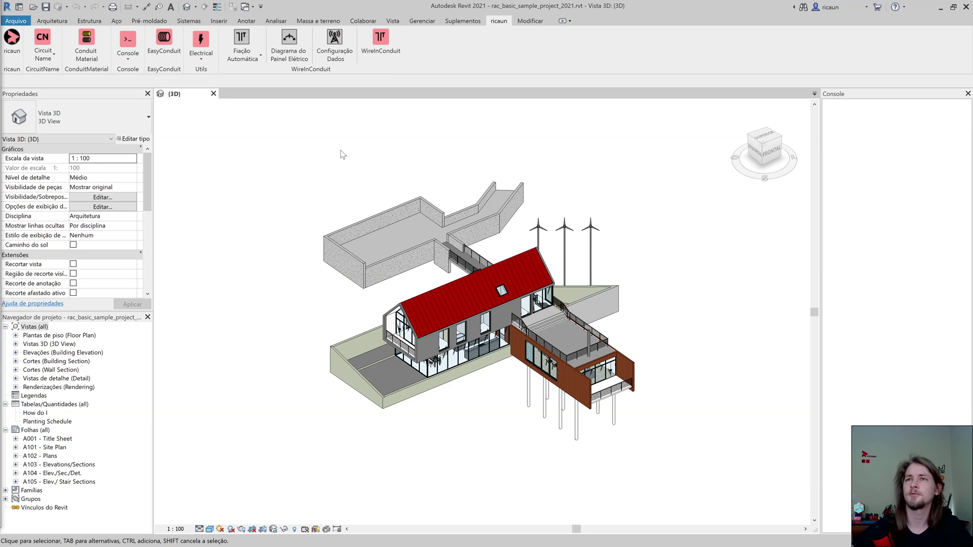
# Hide and then re-show the Console panel from the Console options.
pyautogui.click(127, 47)
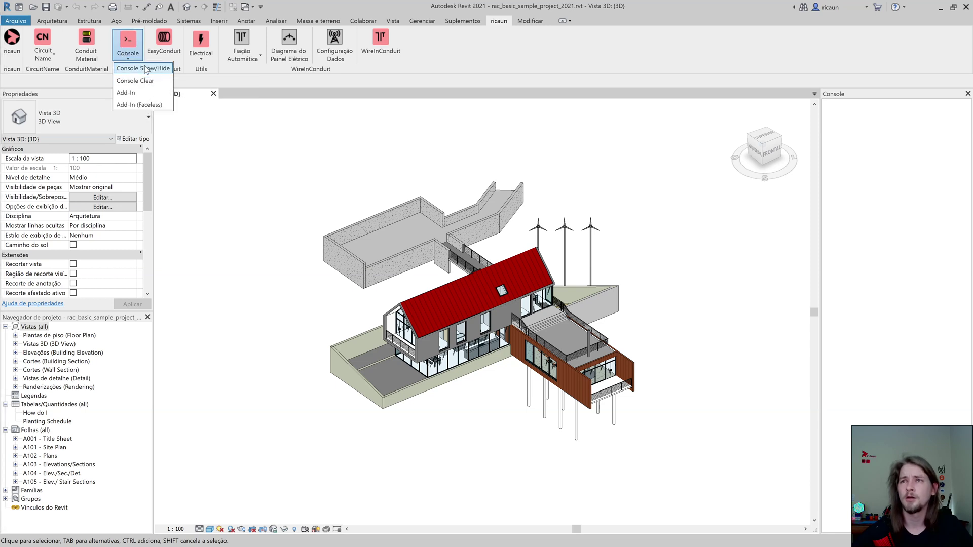
pyautogui.click(141, 68)
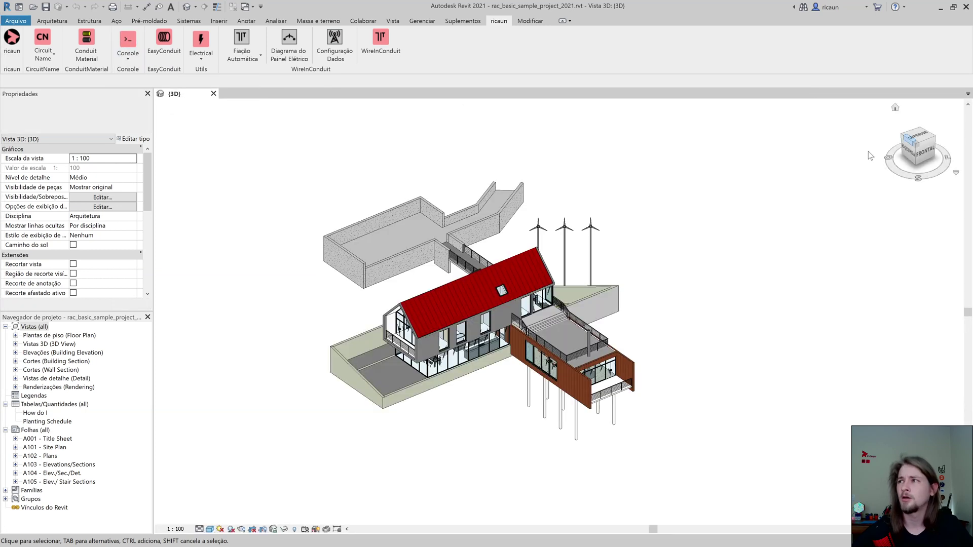
pyautogui.click(128, 49)
pyautogui.click(140, 68)
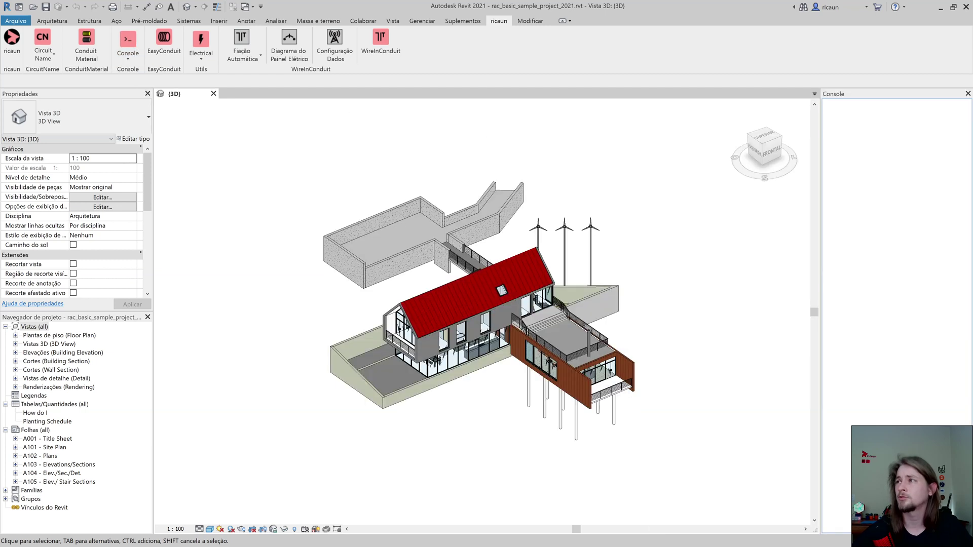
# Remove and reload RevitAddin.ConsoleExample.dll in the Add-In dialog, then run its Command.
pyautogui.click(120, 43)
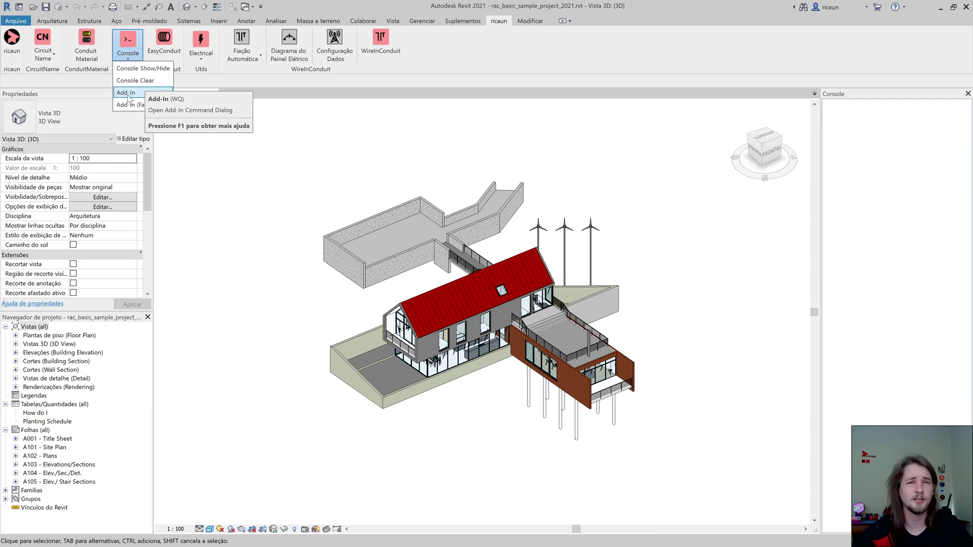
pyautogui.click(126, 93)
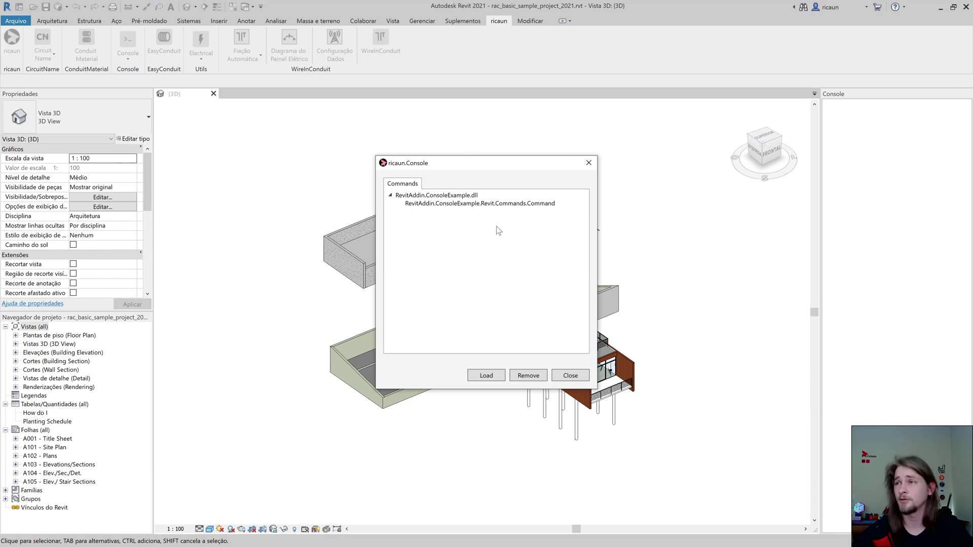
pyautogui.click(477, 196)
pyautogui.click(529, 376)
pyautogui.click(486, 376)
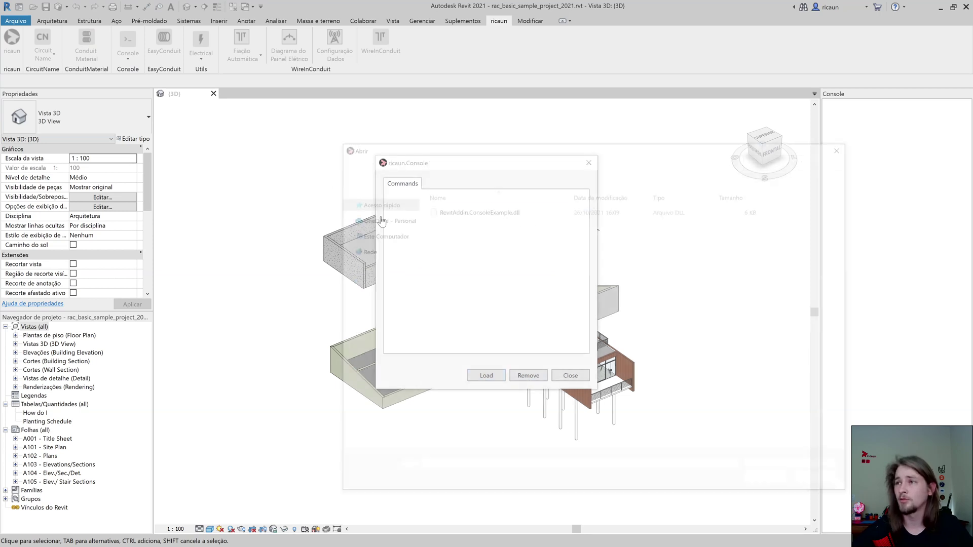
pyautogui.doubleClick(479, 213)
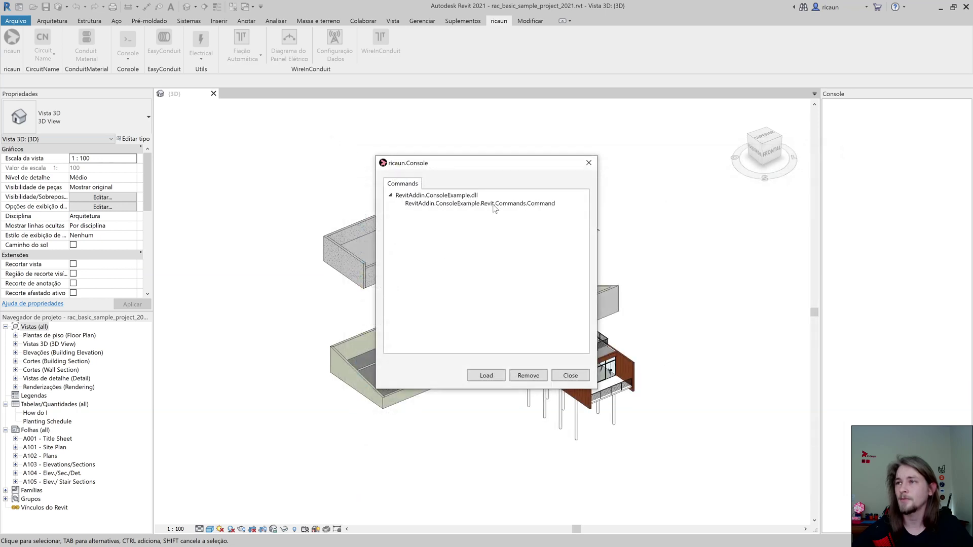
pyautogui.doubleClick(486, 203)
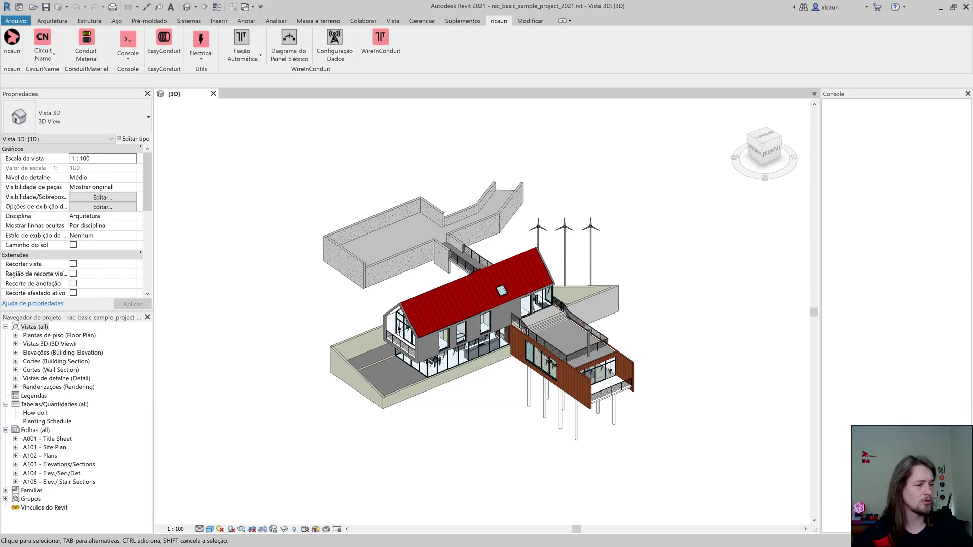
# Insert Console.WriteLine("Hello") after the uiapp line in Execute using the cw snippet, then rebuild.
pyautogui.hotkey('alt', 'Tab')
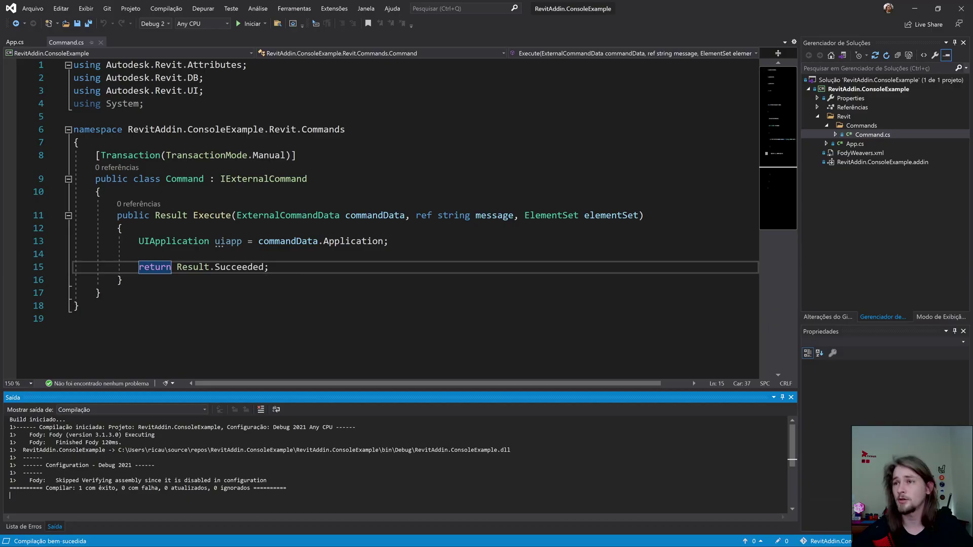
pyautogui.click(391, 241)
pyautogui.press('Return')
pyautogui.press('Return')
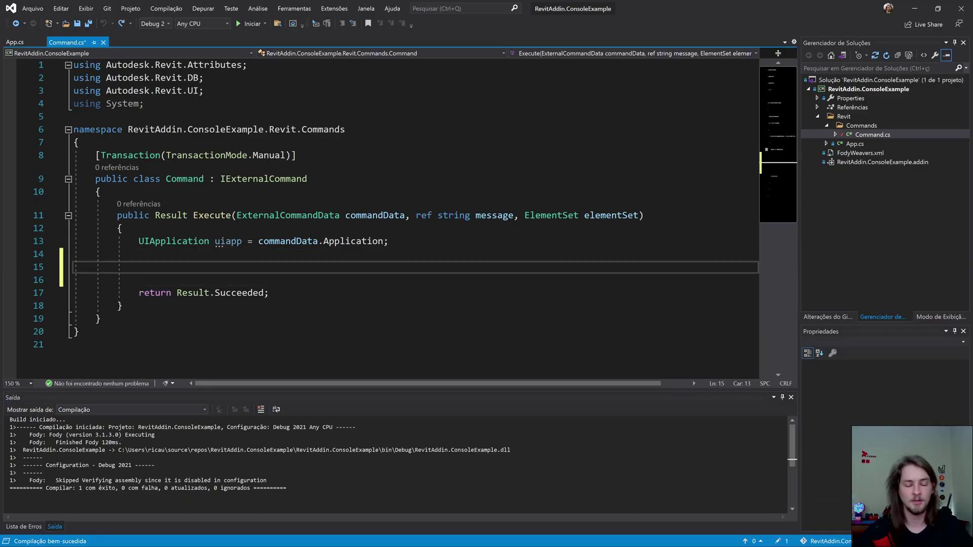
pyautogui.write('cw')
pyautogui.press('Tab')
pyautogui.press('Tab')
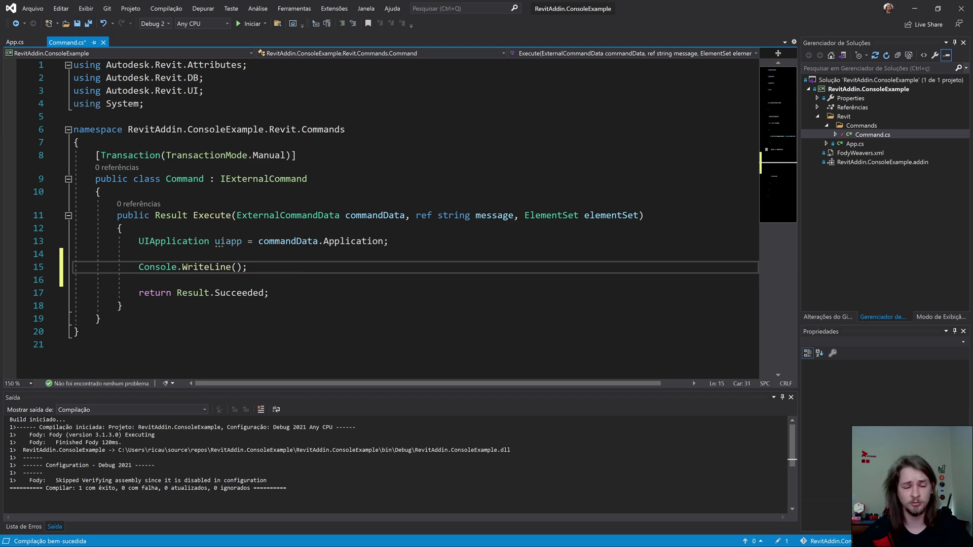
pyautogui.write('"H')
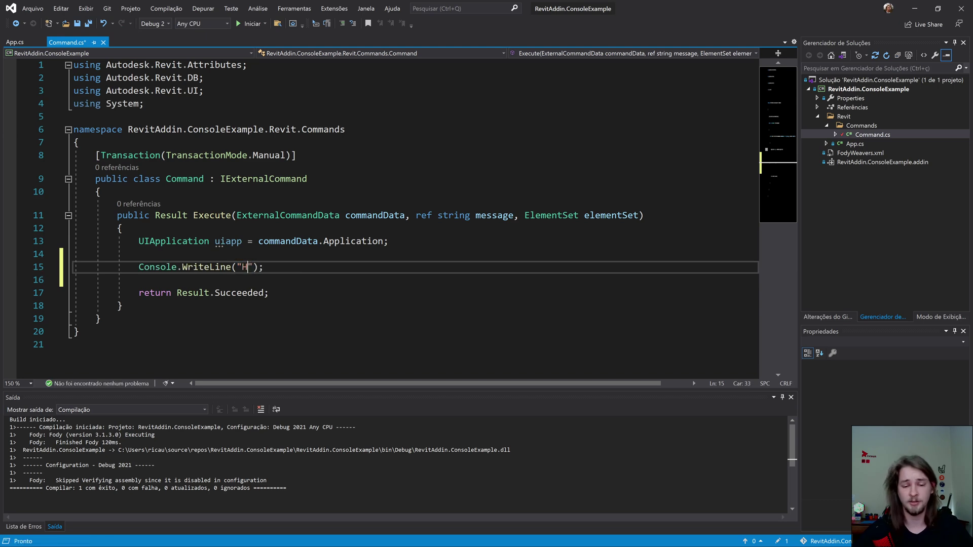
pyautogui.write('ello')
pyautogui.hotkey('ctrl', 'shift', 'b')
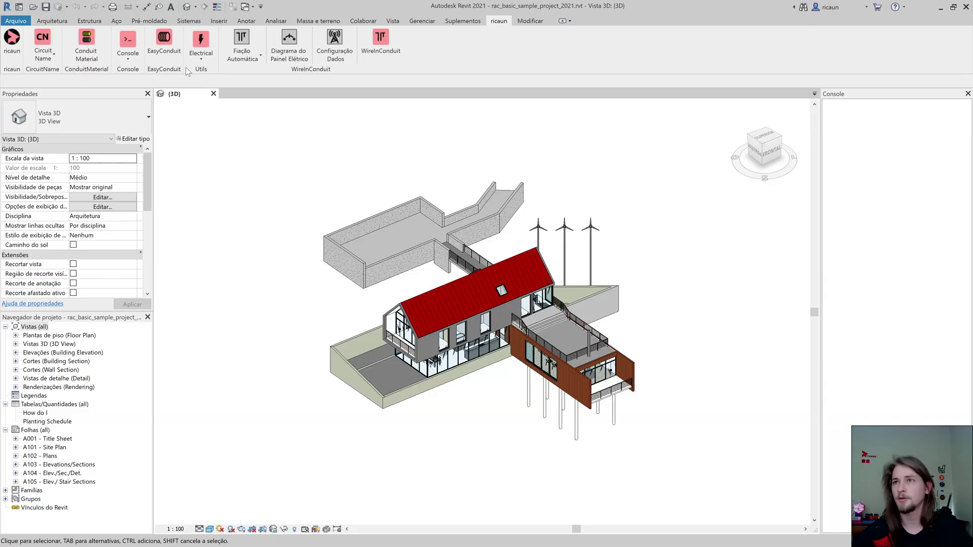
# Run RevitAddin.ConsoleExample.Revit.Commands.Command from the Console Add-In dialog to print Hello.
pyautogui.click(128, 58)
pyautogui.click(141, 104)
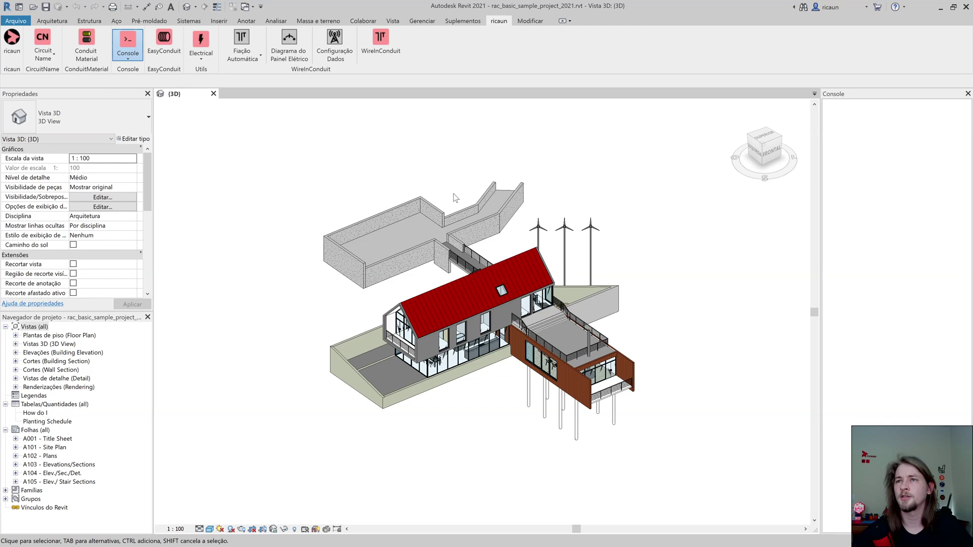
pyautogui.click(455, 204)
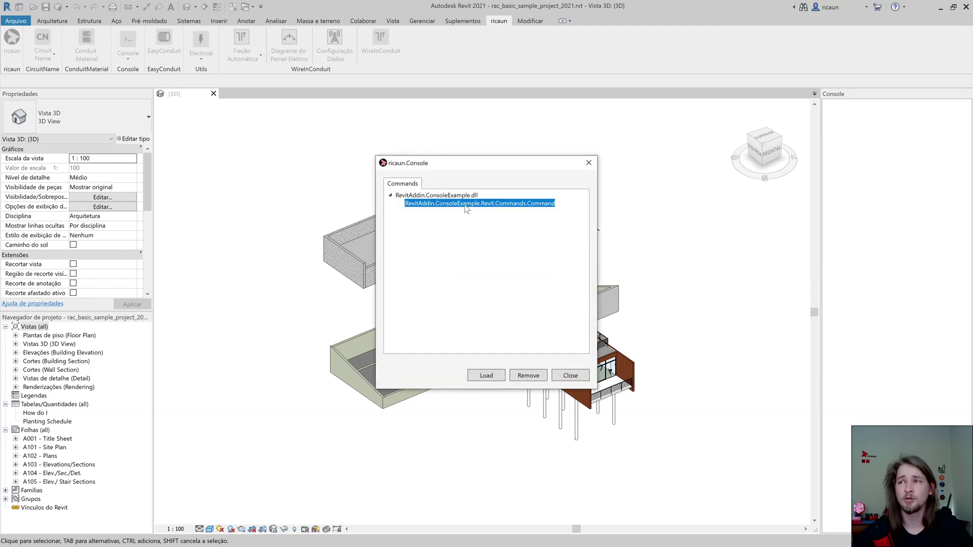
pyautogui.doubleClick(465, 204)
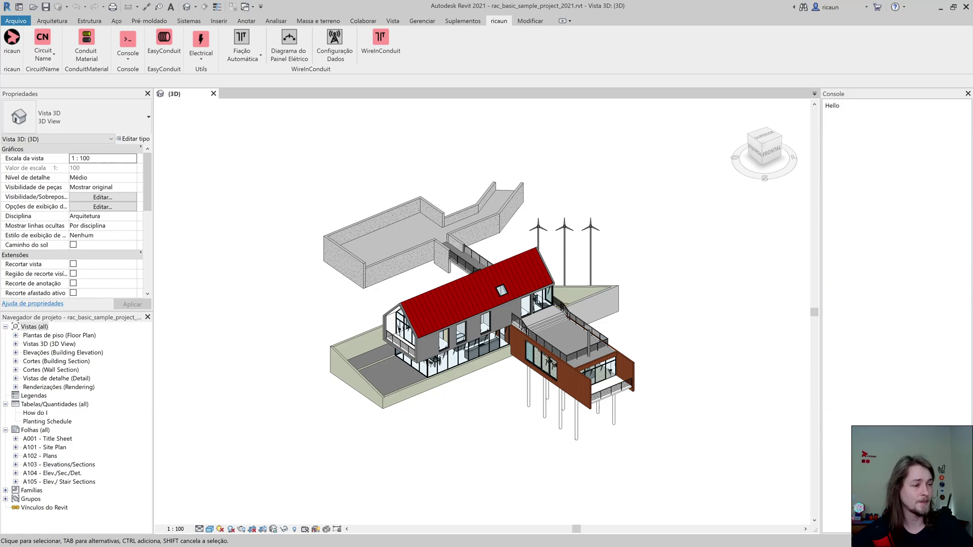
# Add an int MyProperty auto-property above Execute with the prop snippet.
pyautogui.hotkey('alt', 'Tab')
pyautogui.click(106, 192)
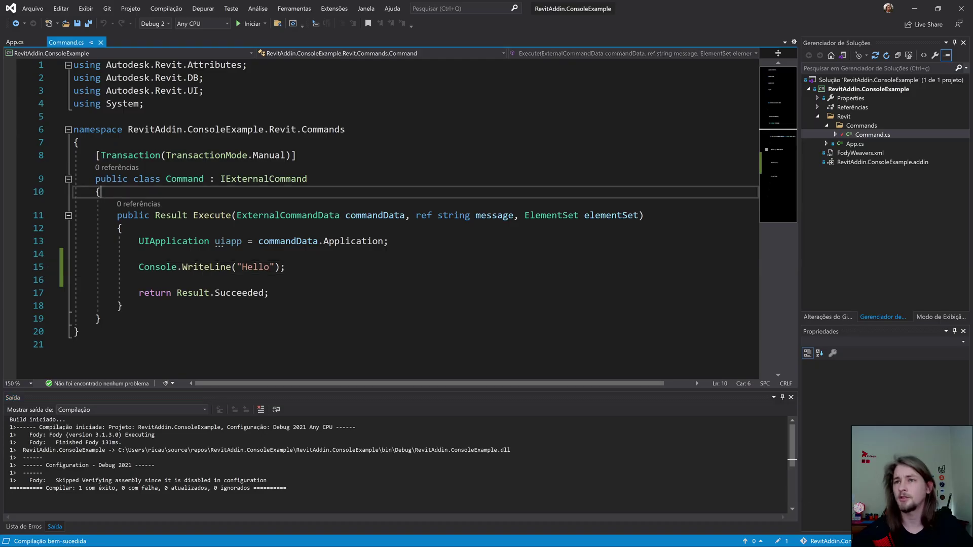
pyautogui.press('Return')
pyautogui.press('Return')
pyautogui.press('Up')
pyautogui.write('pro')
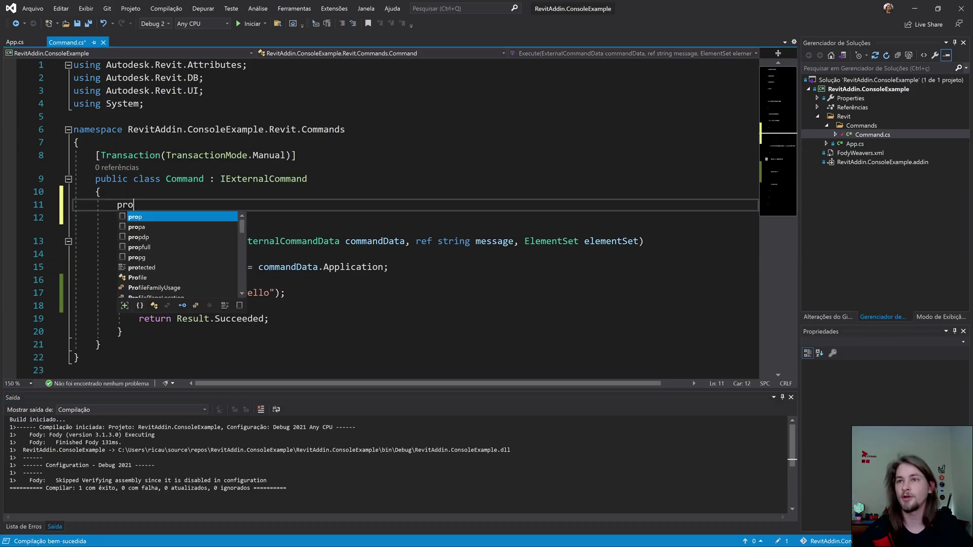
pyautogui.write('p')
pyautogui.press('Tab')
pyautogui.press('Tab')
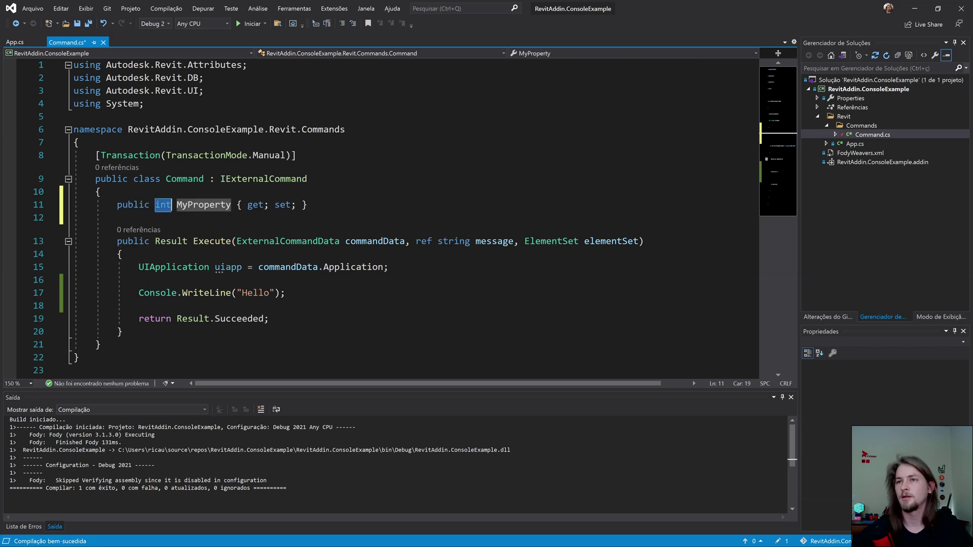
pyautogui.press('Tab')
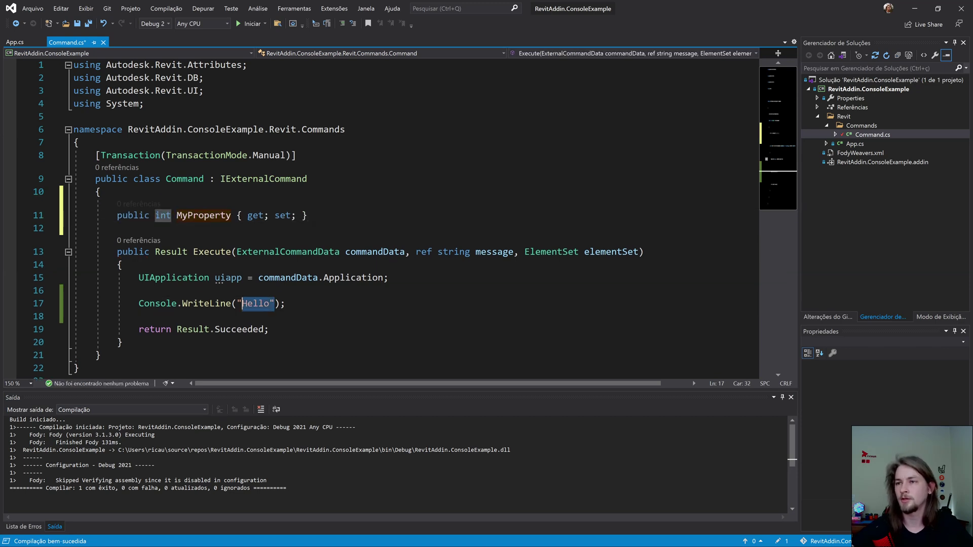
# Print MyProperty++ instead of "Hello", rebuild, and return to Revit.
pyautogui.moveTo(282, 304); pyautogui.dragTo(237, 303)
pyautogui.write('MyProperty++')
pyautogui.hotkey('ctrl', 'shift', 'b')
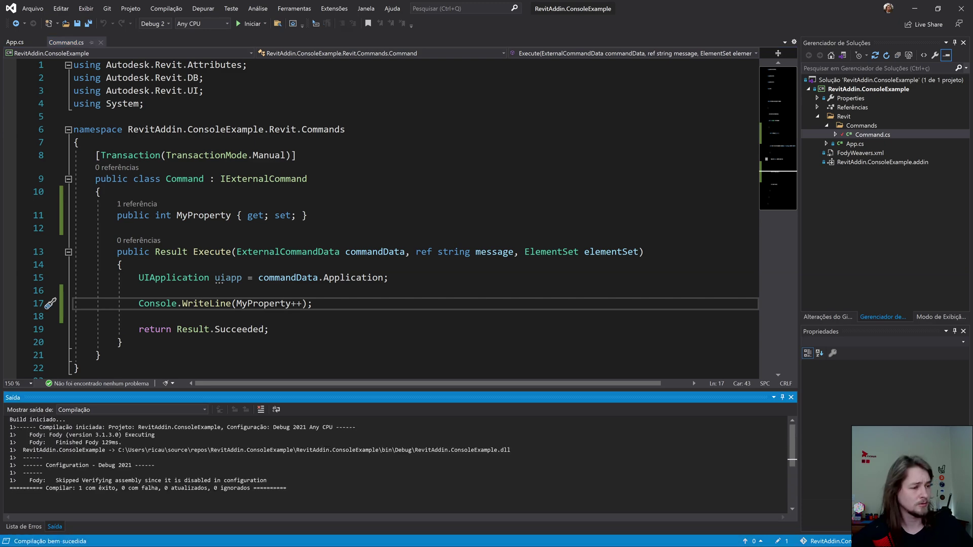
pyautogui.hotkey('alt', 'Tab')
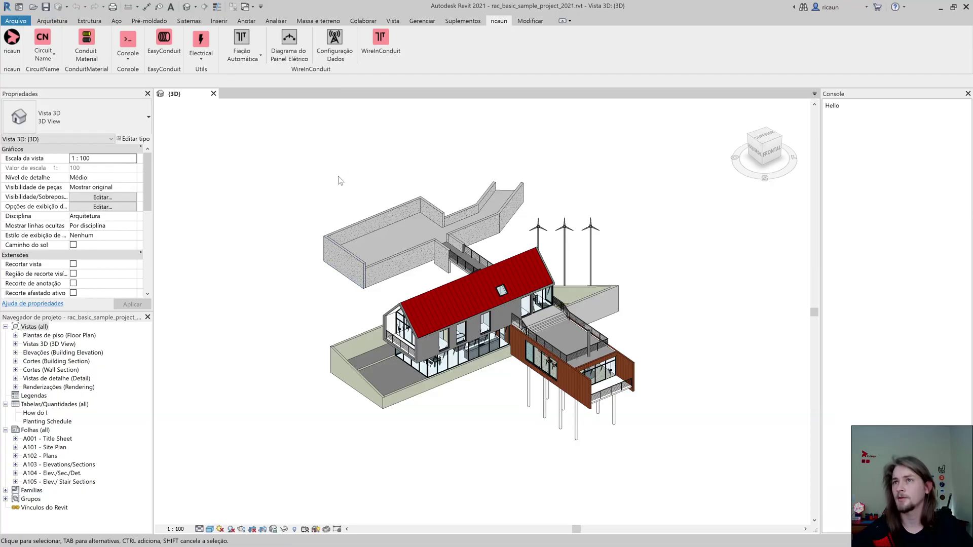
# Rerun the last command, then make MyProperty static and rebuild so the count persists.
pyautogui.click(128, 54)
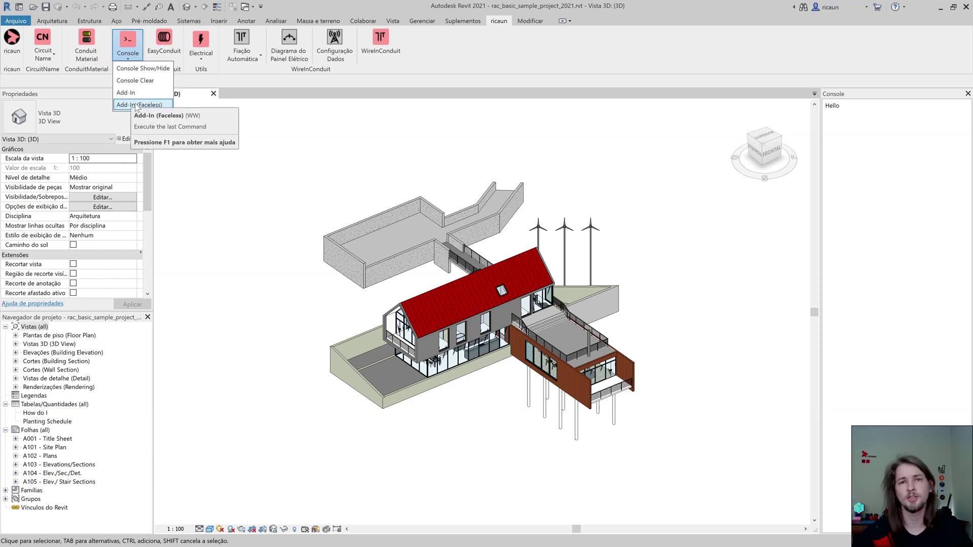
pyautogui.click(138, 105)
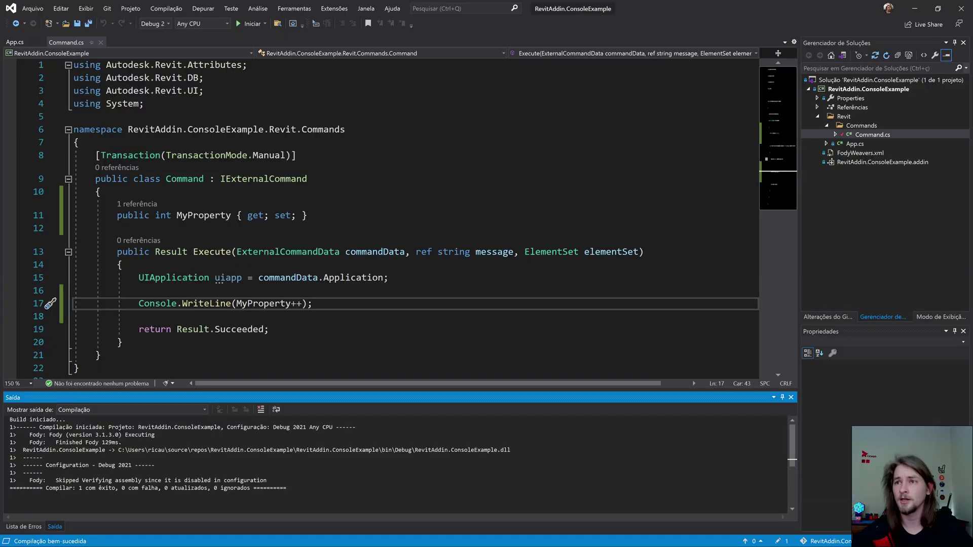
pyautogui.click(153, 215)
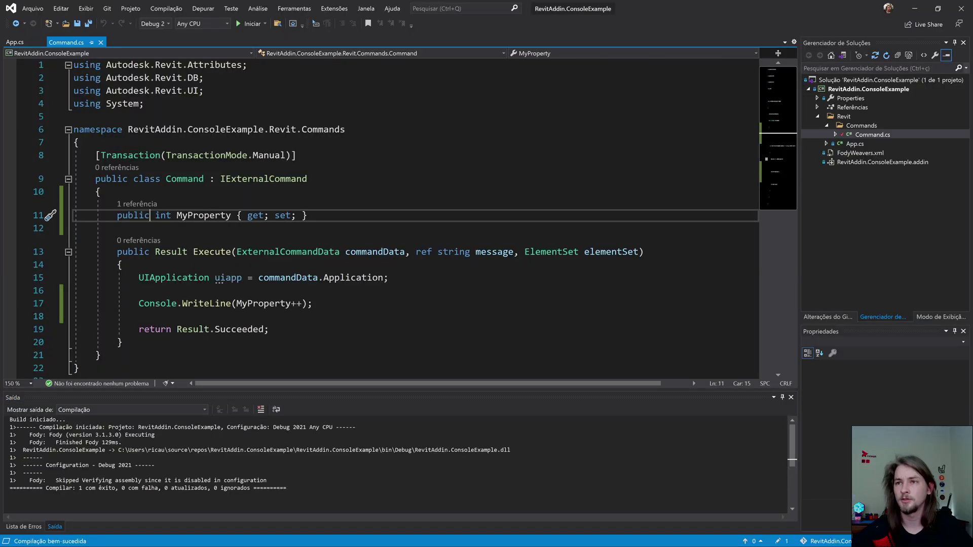
pyautogui.write('stat')
pyautogui.press('Tab')
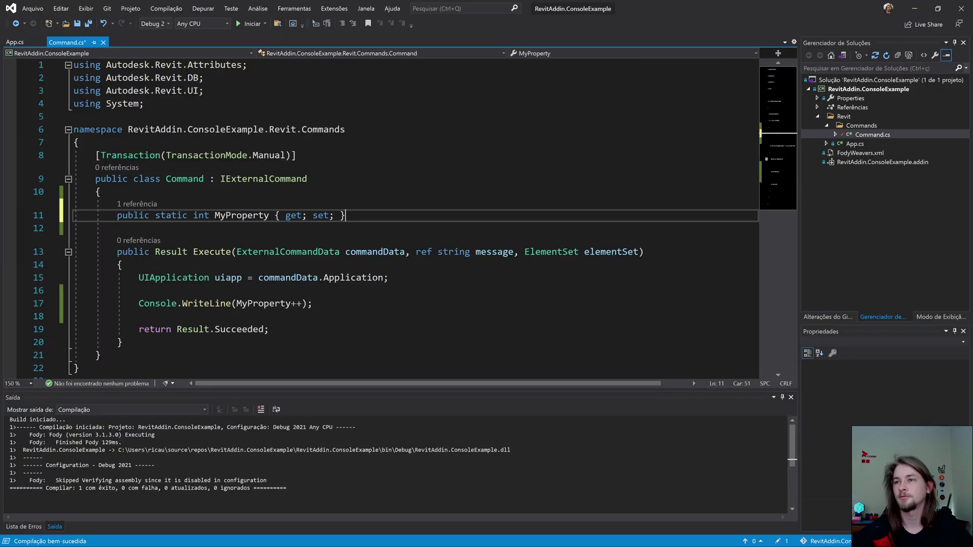
pyautogui.hotkey('ctrl', 'shift', 'b')
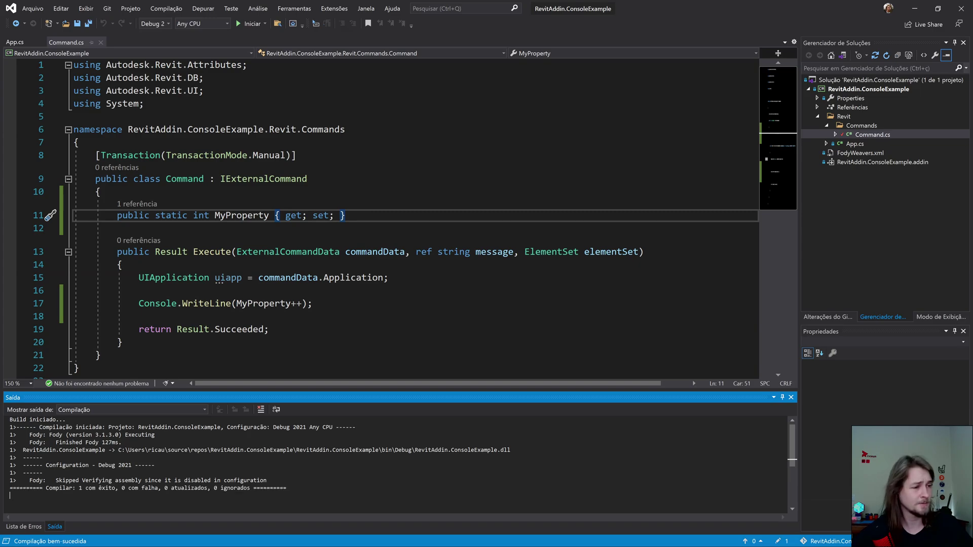
pyautogui.hotkey('alt', 'Tab')
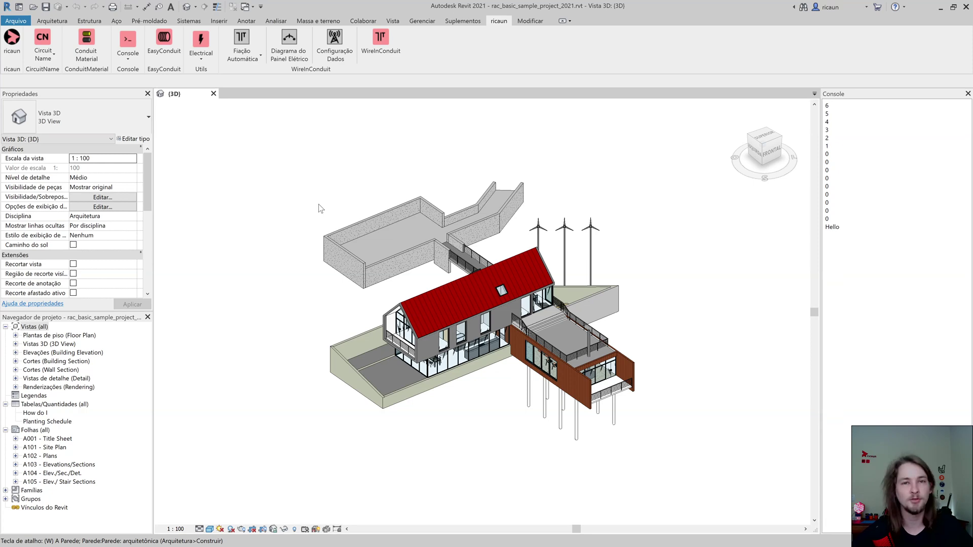
# Add a new Revit Command item named HelloCommand to the Commands folder.
pyautogui.hotkey('alt', 'Tab')
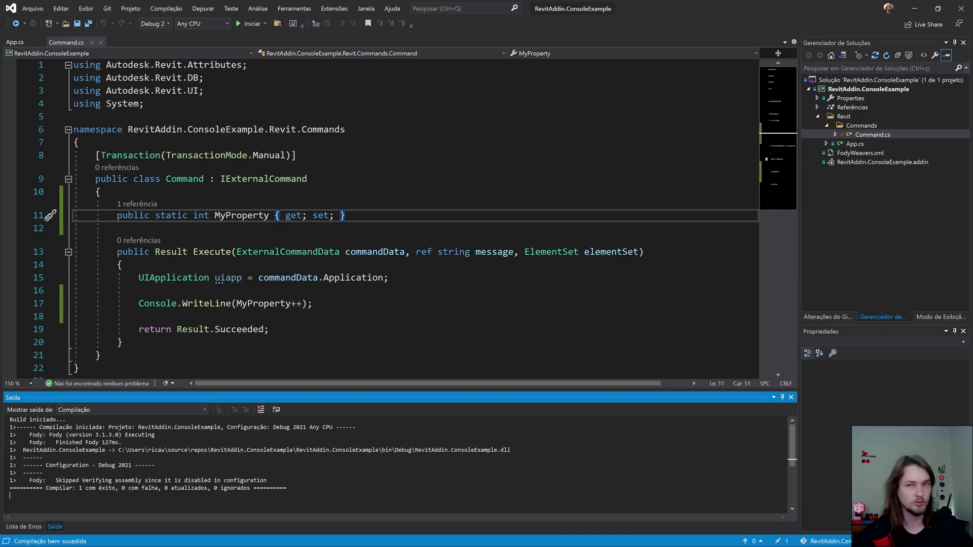
pyautogui.rightClick(898, 122)
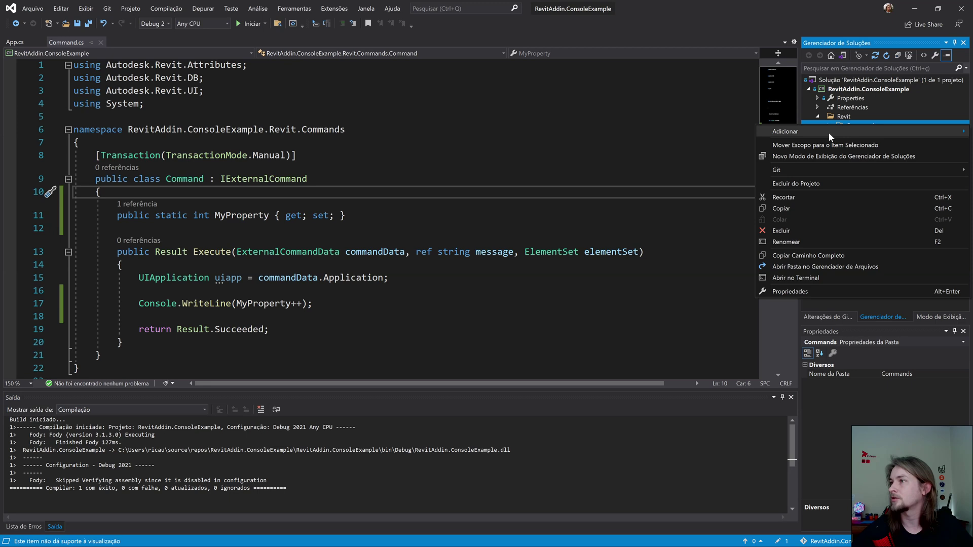
pyautogui.moveTo(805, 131)
pyautogui.click(624, 135)
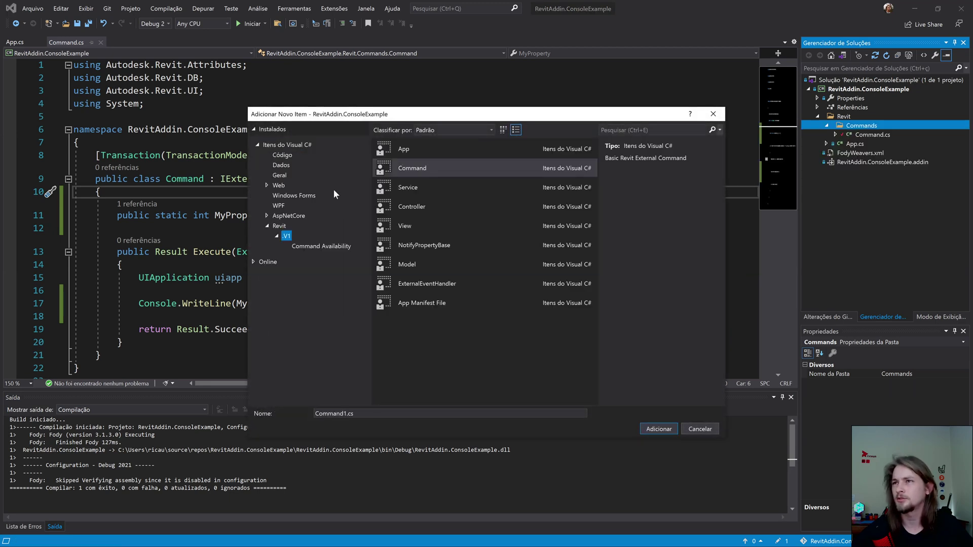
pyautogui.click(445, 171)
pyautogui.click(344, 414)
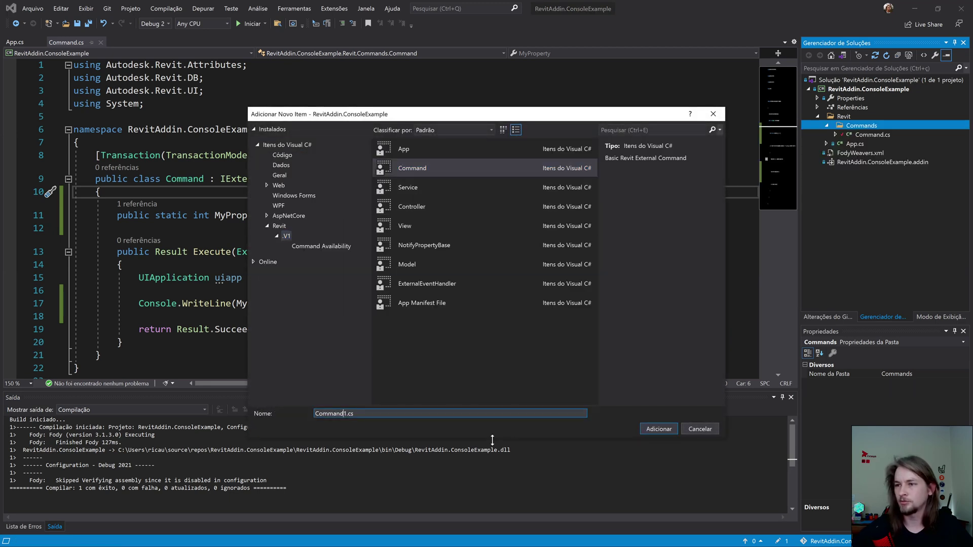
pyautogui.hotkey('ctrl', 'a')
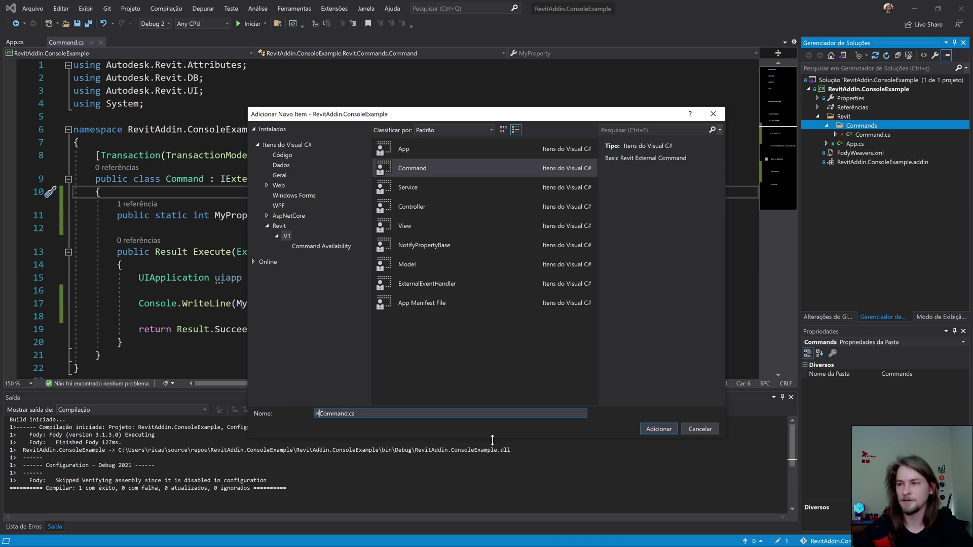
pyautogui.write('CommandTest')
pyautogui.press('Return')
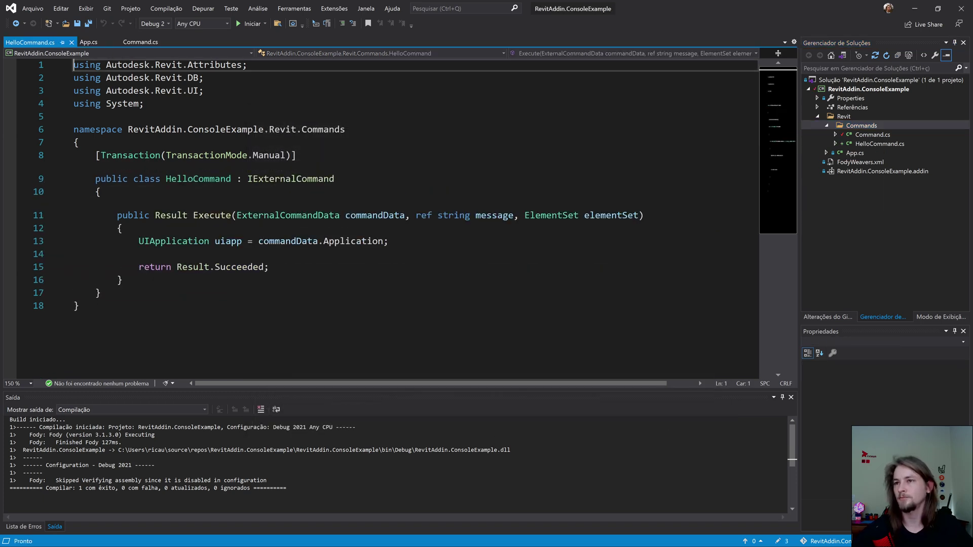
# Make HelloCommand's Execute print "Subscribe" using the cw snippet, then build.
pyautogui.press('Return')
pyautogui.press('Return')
pyautogui.press('Up')
pyautogui.write('cw')
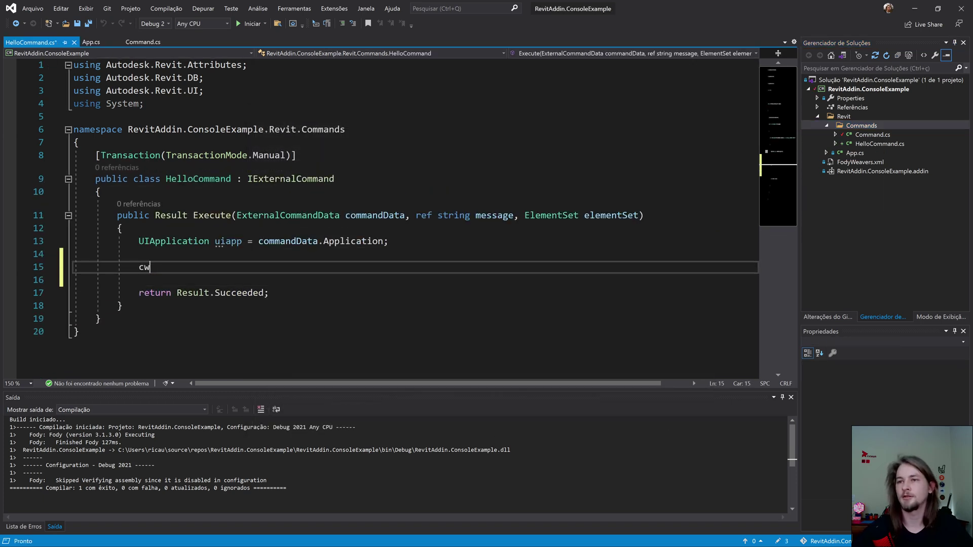
pyautogui.press('Tab')
pyautogui.press('Tab')
pyautogui.write('"')
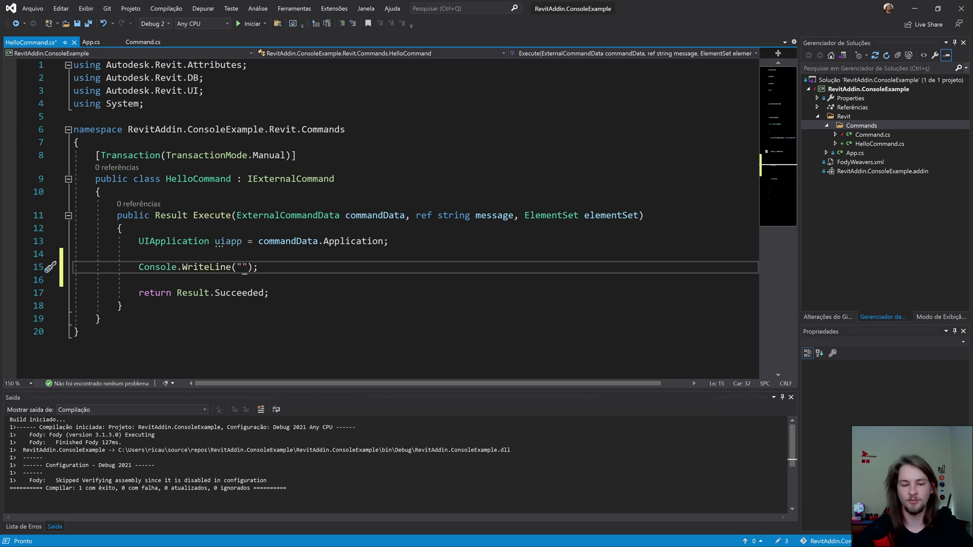
pyautogui.write('Subsc')
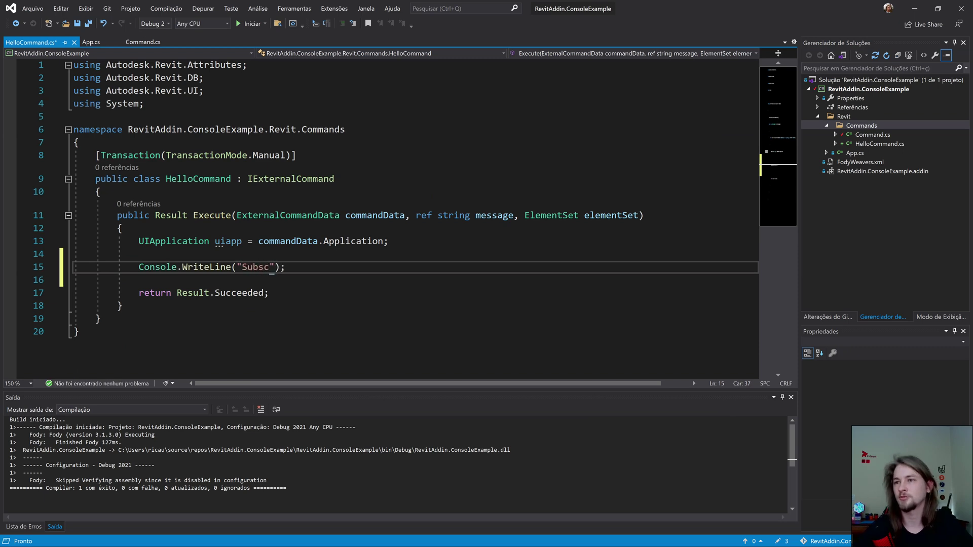
pyautogui.write('ribe')
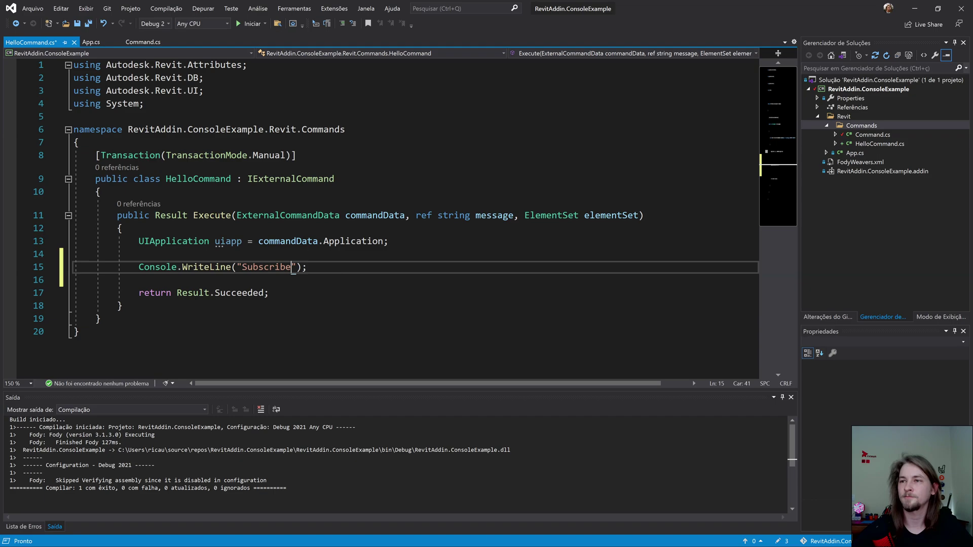
pyautogui.hotkey('ctrl', 'shift', 'b')
# Run HelloCommand from the ricaun.Console Add-In dialog to print Subscribe.
pyautogui.hotkey('alt', 'Tab')
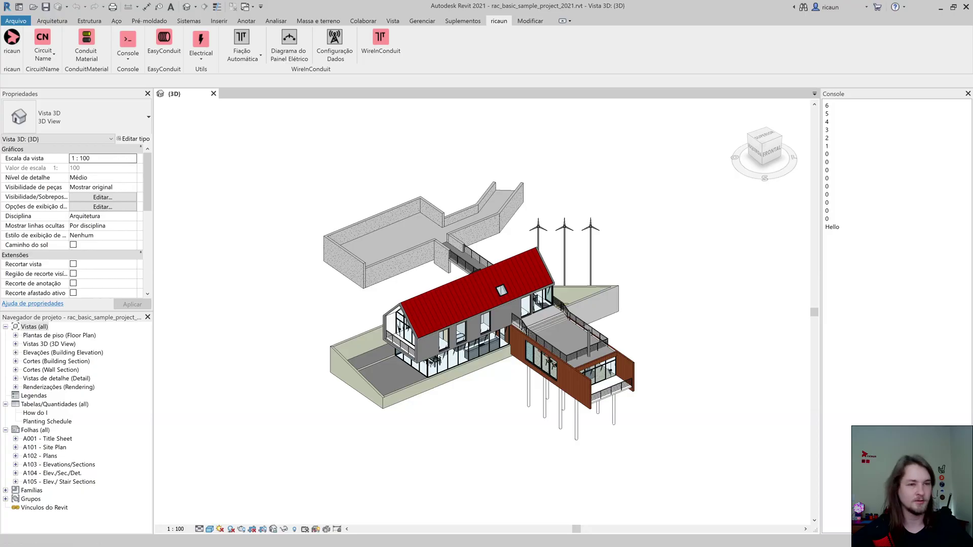
pyautogui.click(130, 59)
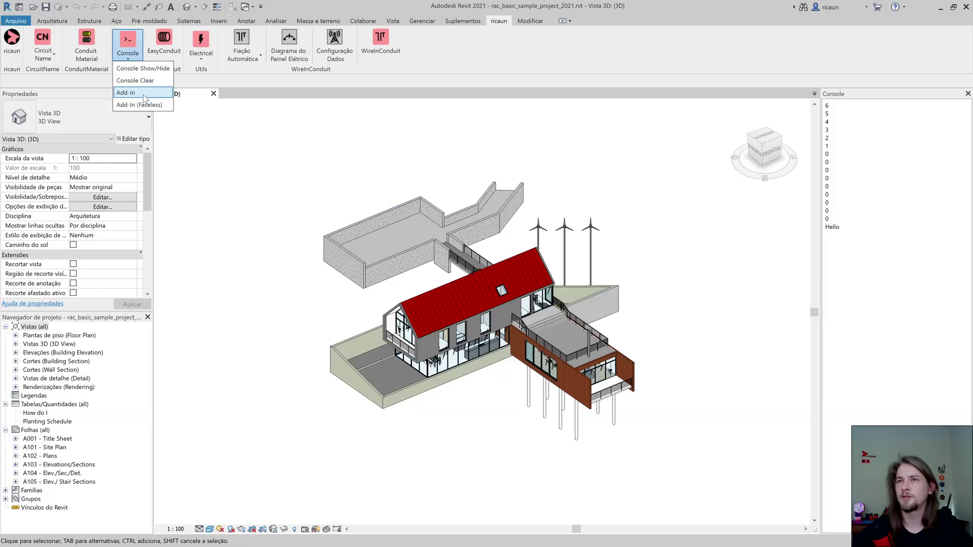
pyautogui.click(128, 93)
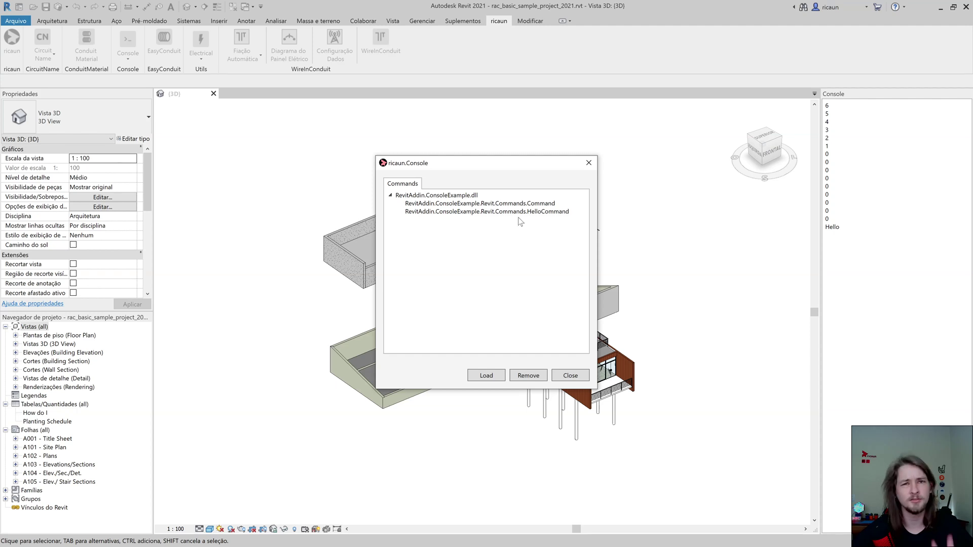
pyautogui.doubleClick(525, 213)
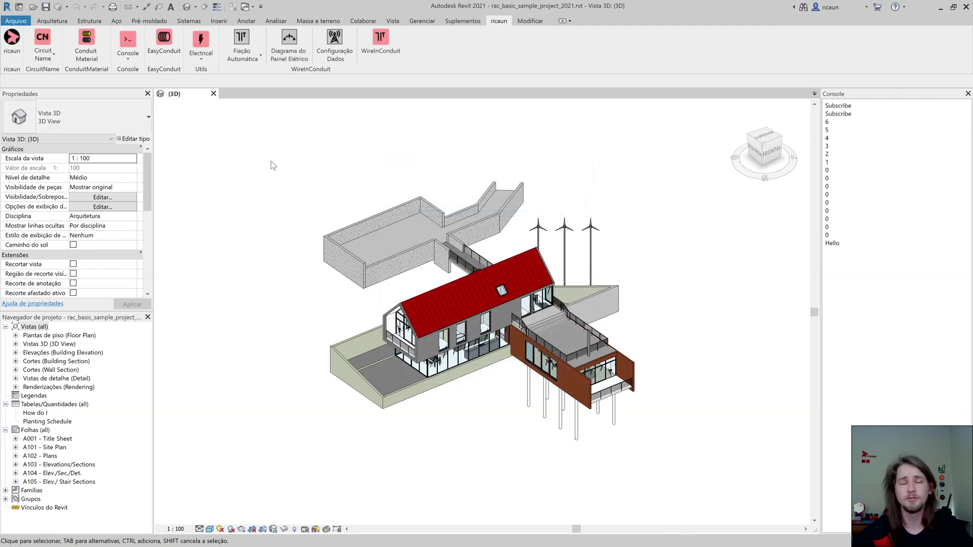
# Open App.cs and add a [Console] attribute line above the App class.
pyautogui.hotkey('alt', 'Tab')
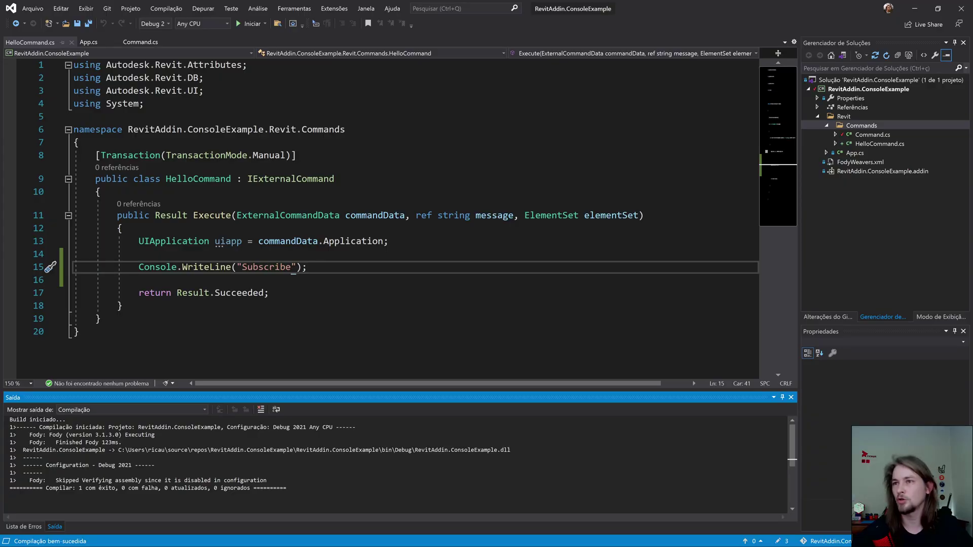
pyautogui.doubleClick(867, 152)
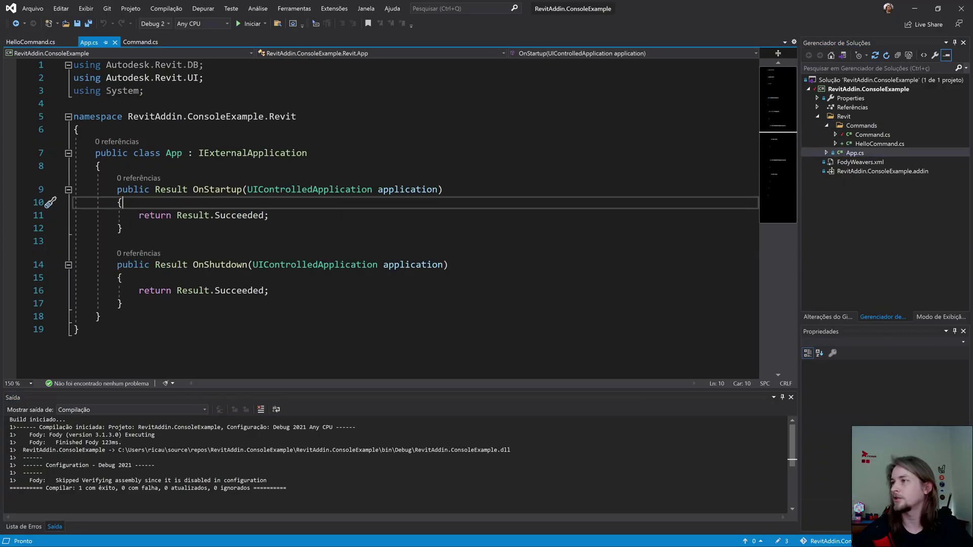
pyautogui.press('Up')
pyautogui.press('Up')
pyautogui.press('Up')
pyautogui.press('Return')
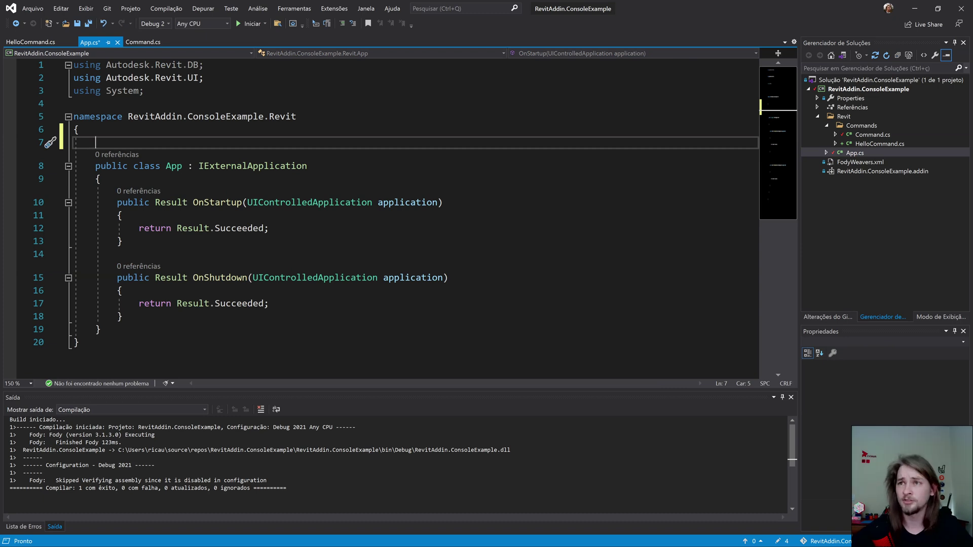
pyautogui.click(202, 166)
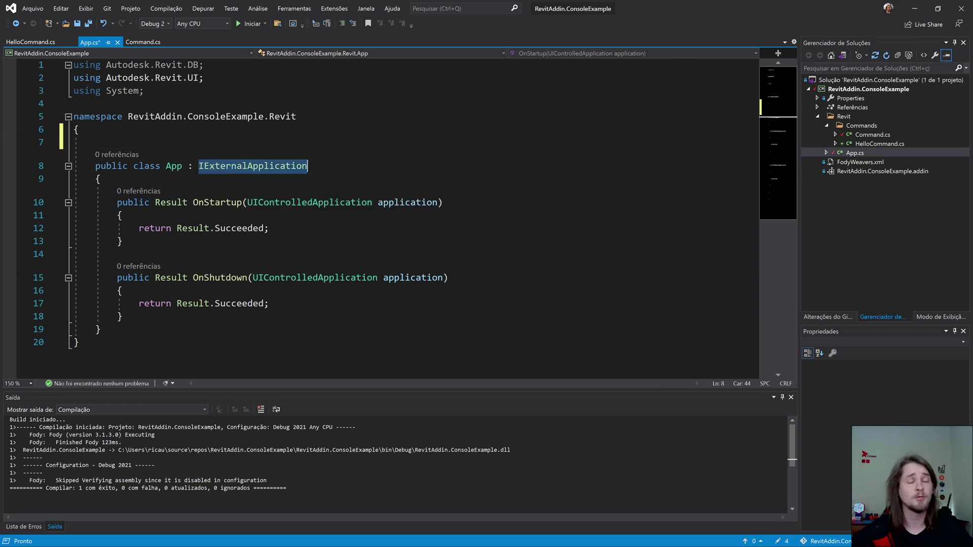
pyautogui.press('Up')
pyautogui.write('[')
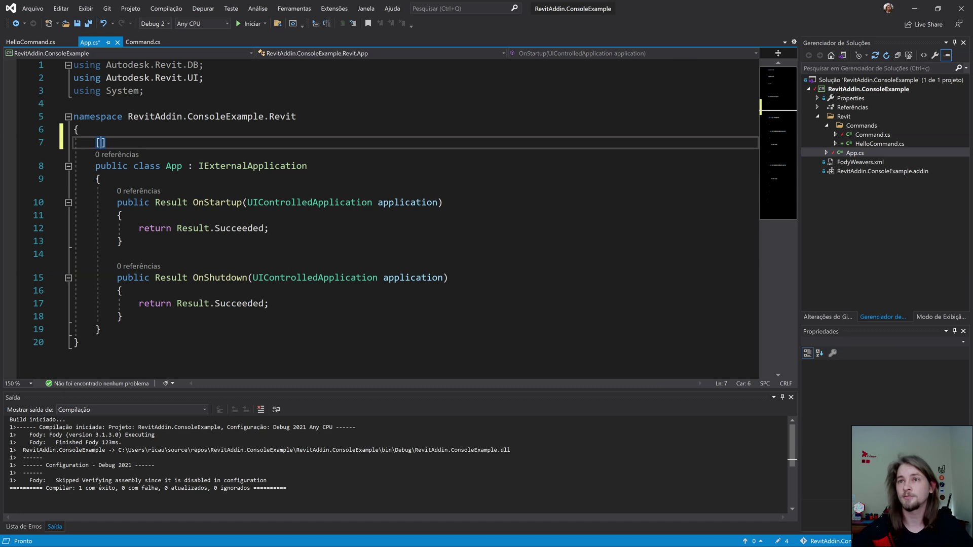
pyautogui.write('Console')
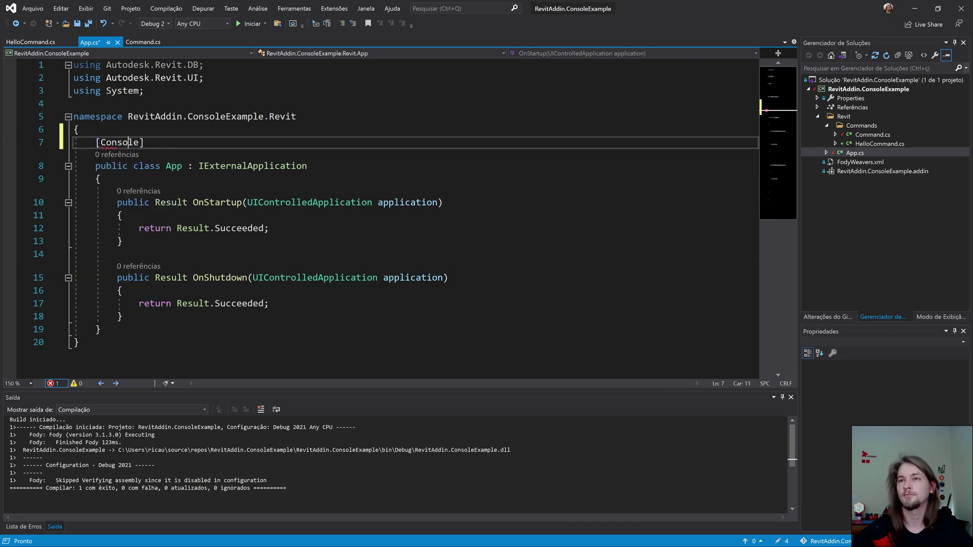
# Generate the missing ConsoleAttribute class through Quick Actions and rebuild.
pyautogui.hotkey('ctrl', '.')
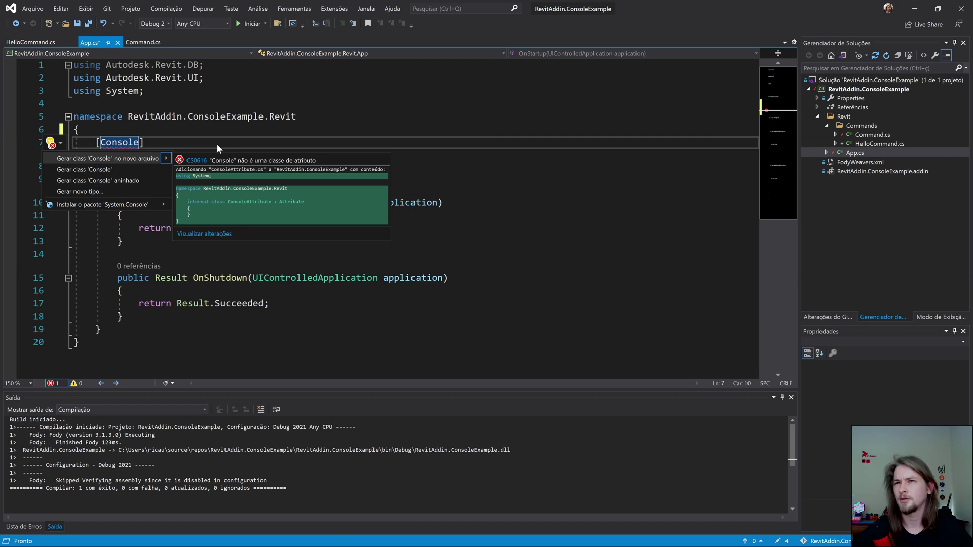
pyautogui.press('Down')
pyautogui.press('Return')
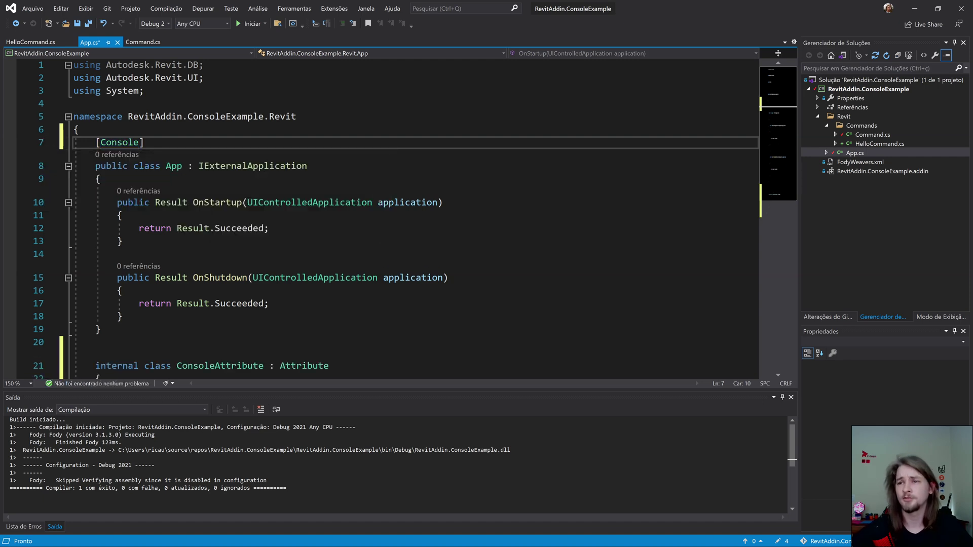
pyautogui.scroll(-2, 411, 212)
pyautogui.press('Down')
pyautogui.press('Down')
pyautogui.press('Down')
pyautogui.hotkey('ctrl', 'shift', 'b')
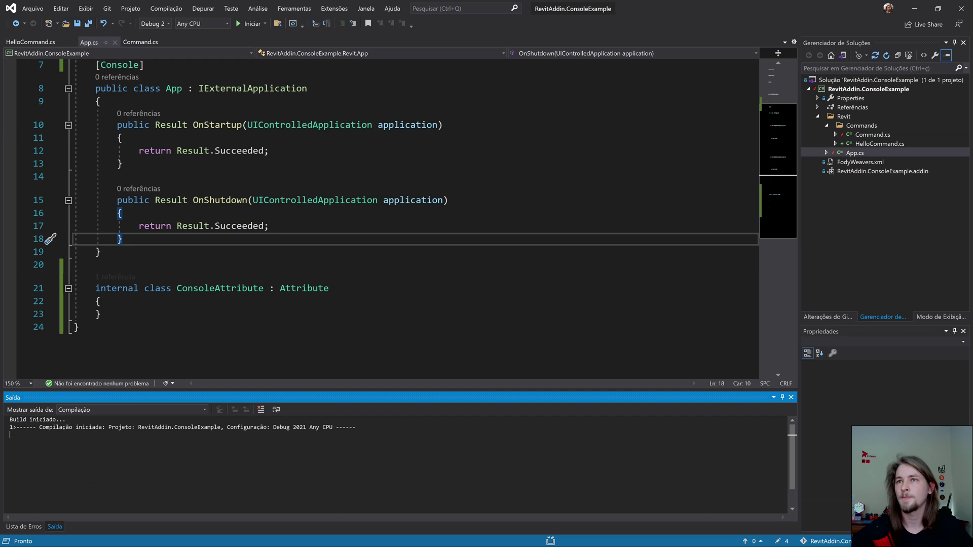
pyautogui.scroll(2, 410, 213)
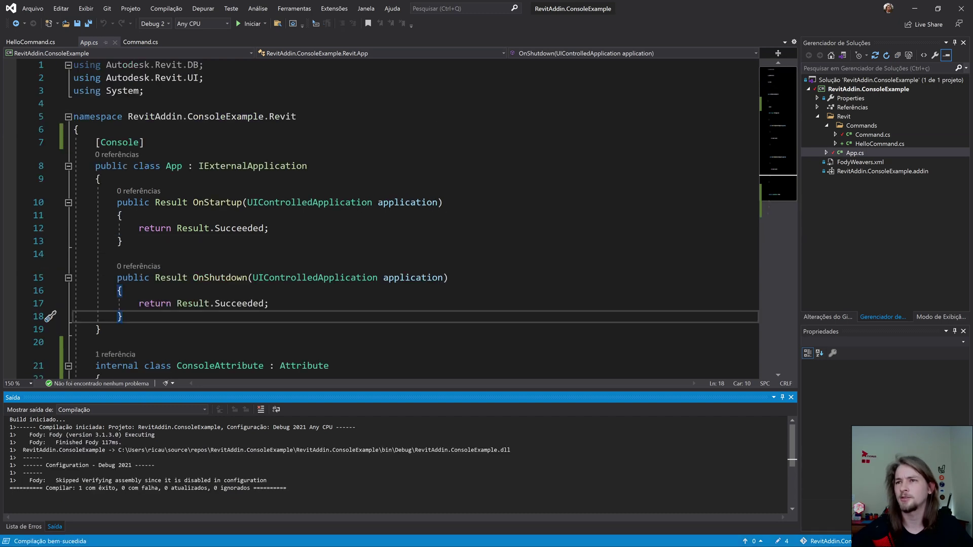
# Print "Startup" in OnStartup and "Shutdown" in OnShutdown, then rebuild.
pyautogui.click(142, 215)
pyautogui.press('Return')
pyautogui.write('c')
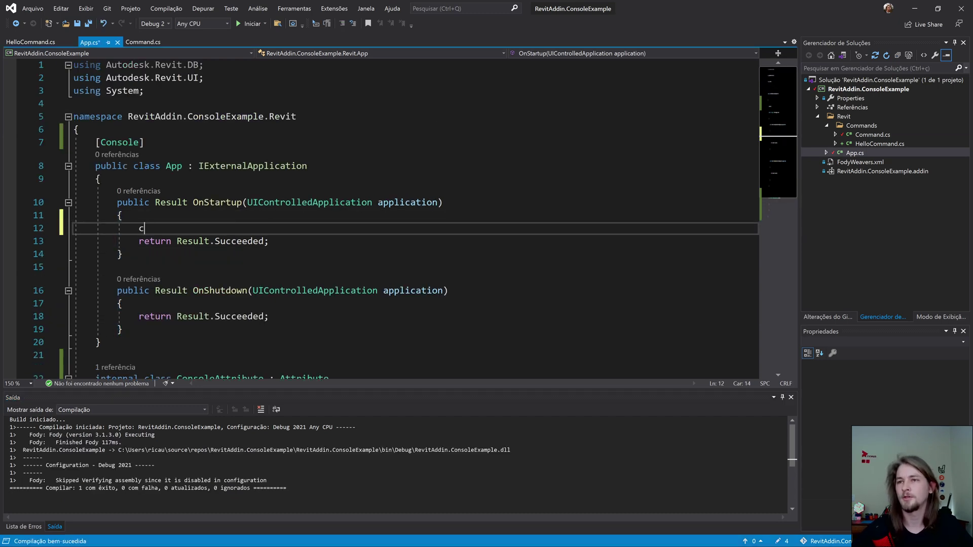
pyautogui.write('w')
pyautogui.press('Tab')
pyautogui.press('Tab')
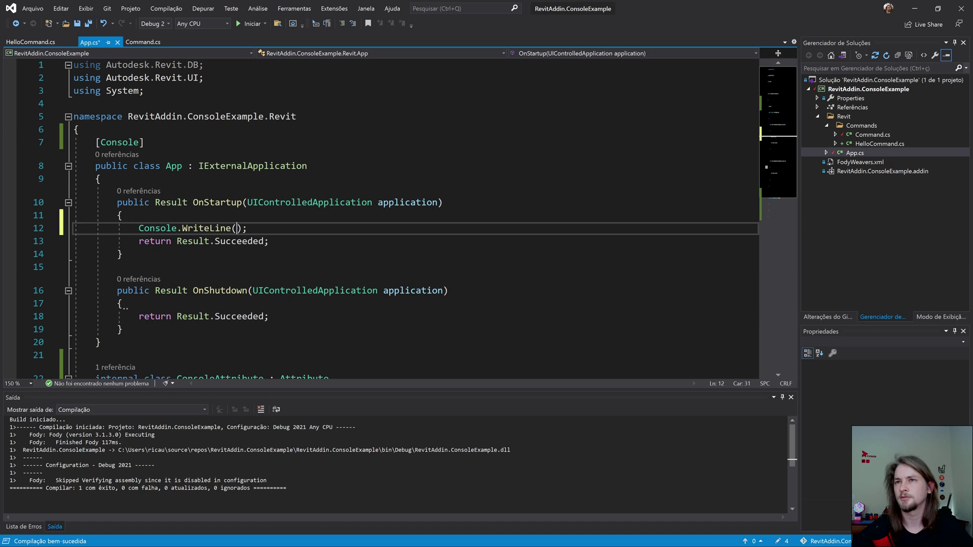
pyautogui.write('"')
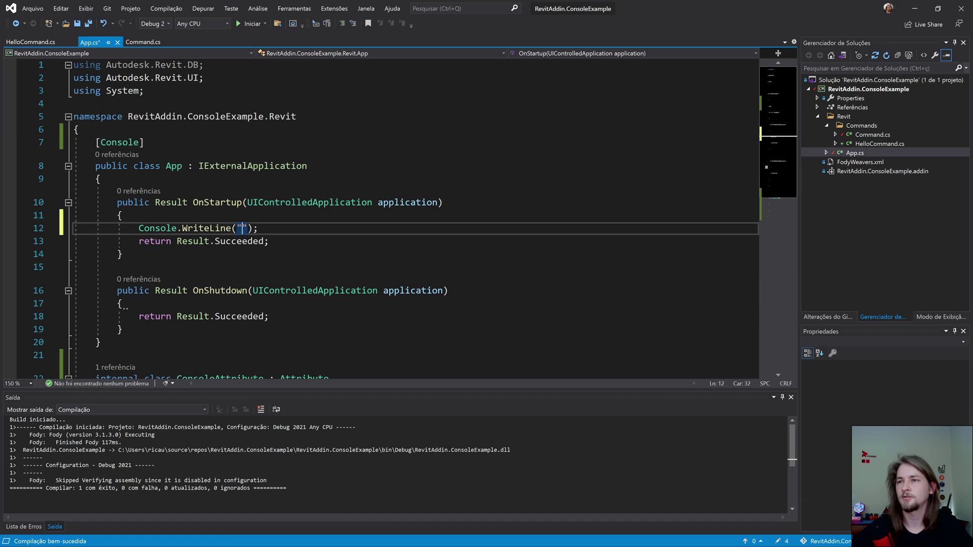
pyautogui.write('Start')
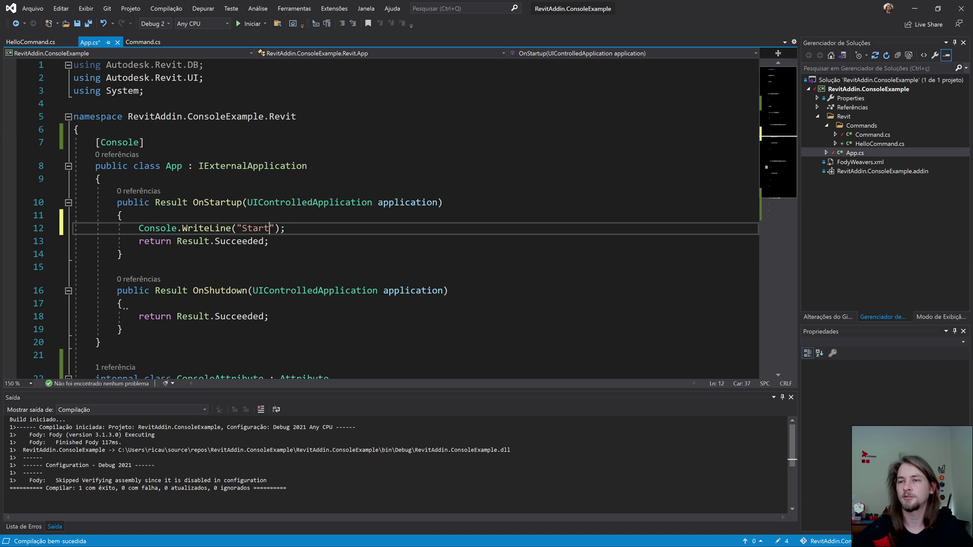
pyautogui.write('p')
pyautogui.press('Down')
pyautogui.press('Down')
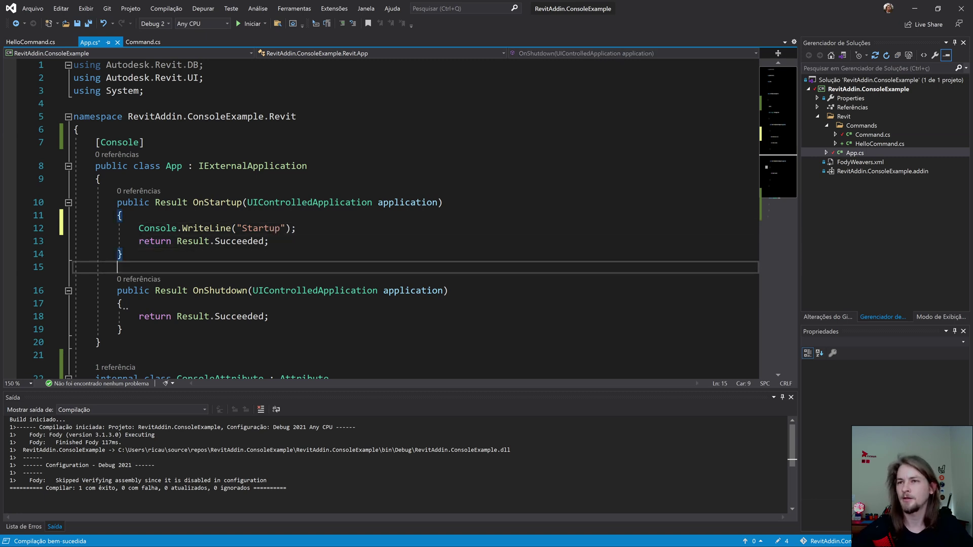
pyautogui.press('Down')
pyautogui.press('Down')
pyautogui.press('Down')
pyautogui.press('Up')
pyautogui.press('End')
pyautogui.press('Return')
pyautogui.write('cw')
pyautogui.press('Tab')
pyautogui.press('Tab')
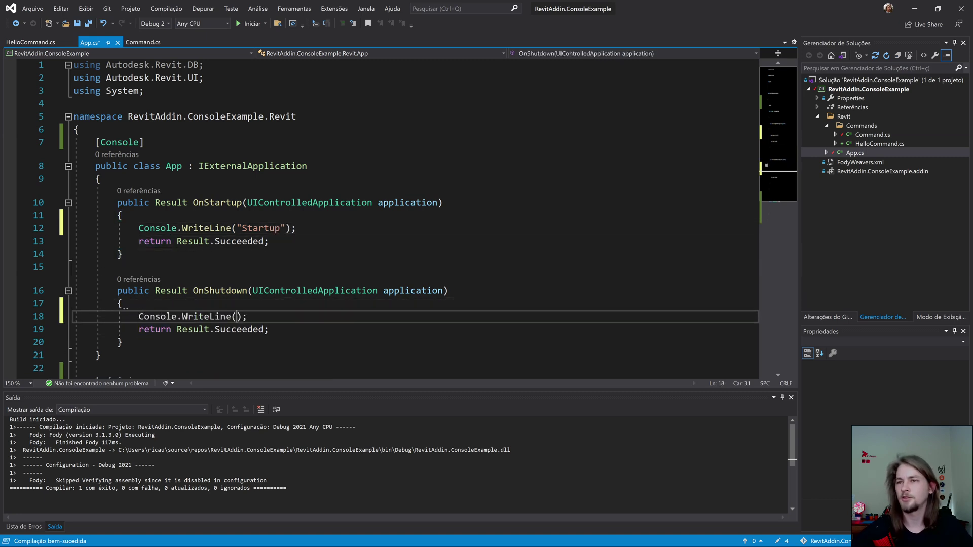
pyautogui.write('"')
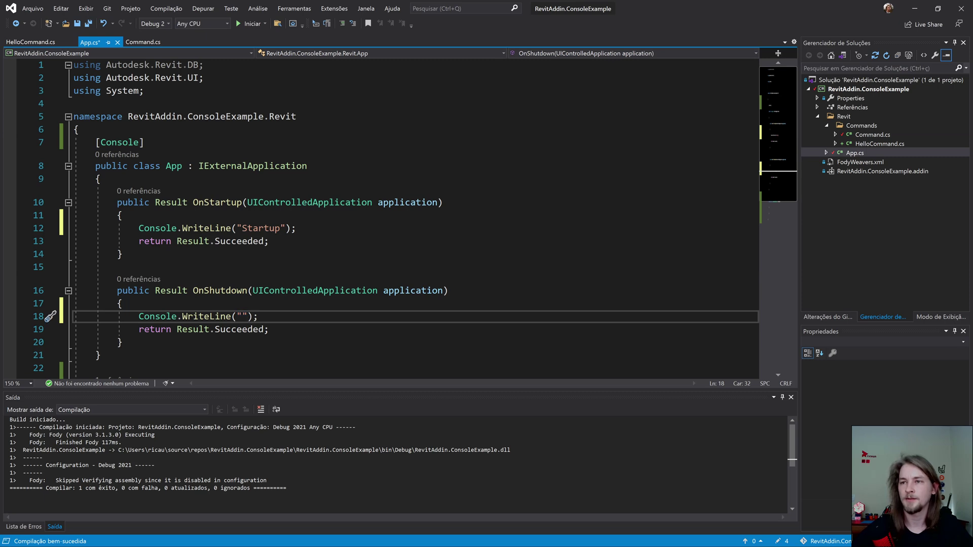
pyautogui.write('Shutdo')
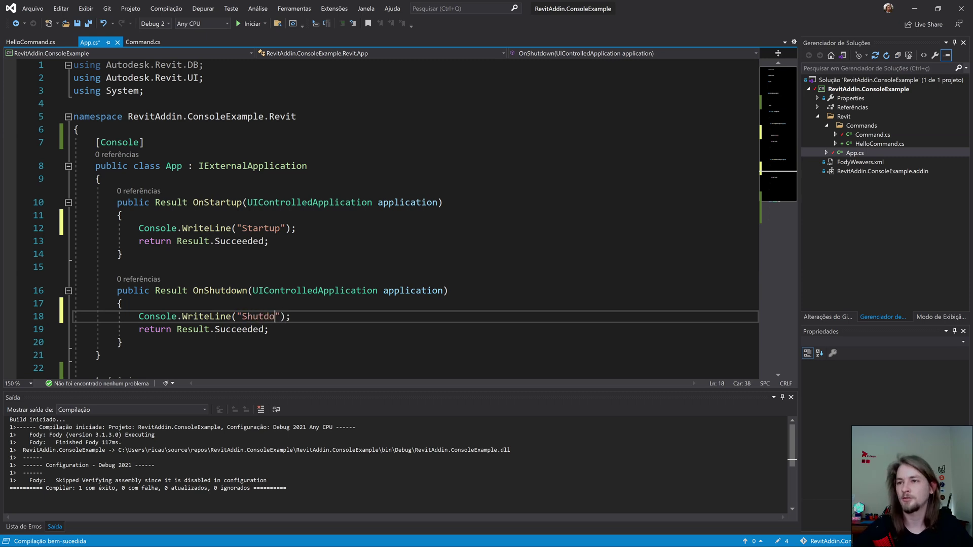
pyautogui.write('wn')
pyautogui.hotkey('ctrl', 'shift', 'b')
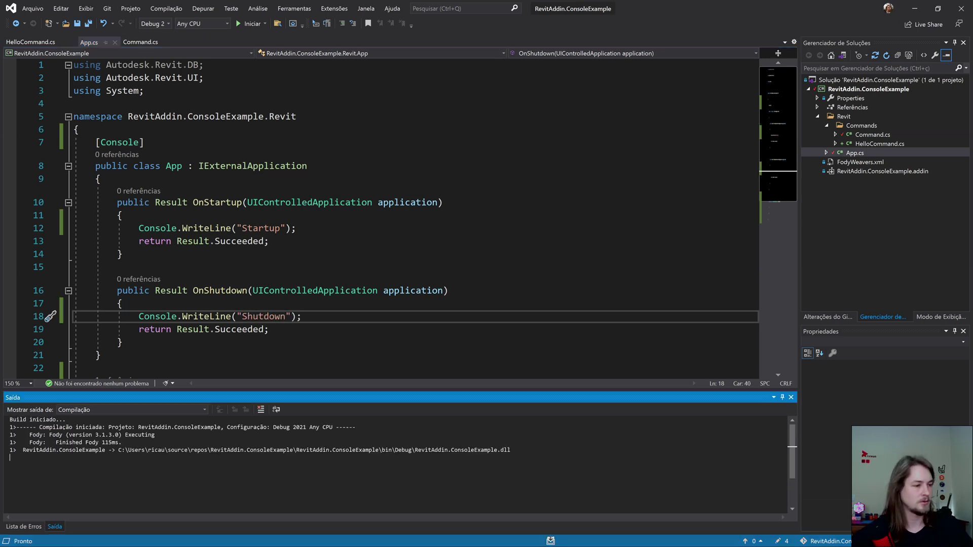
# Reload the ConsoleExample DLL through the ricaun.Console loader, printing Startup, then return to Visual Studio.
pyautogui.hotkey('alt', 'Tab')
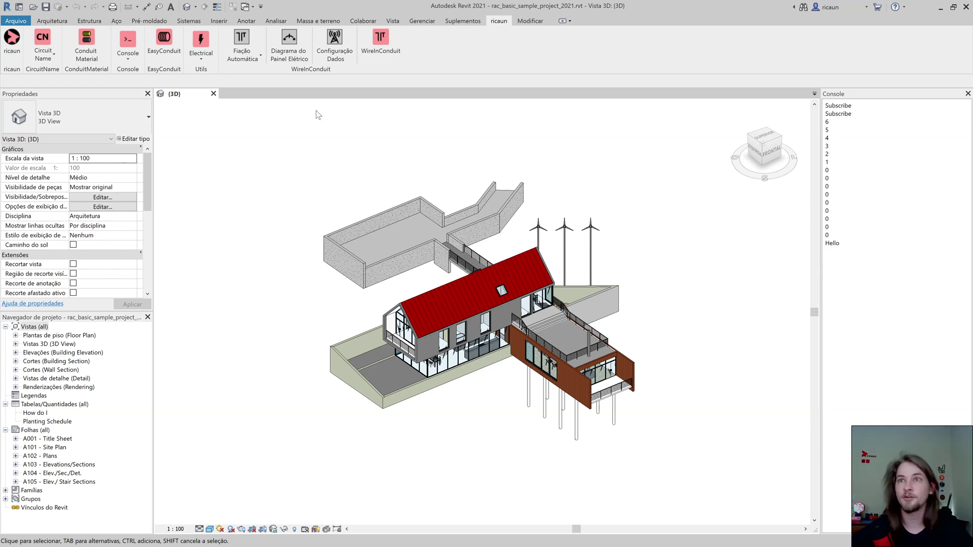
pyautogui.click(129, 55)
pyautogui.click(140, 79)
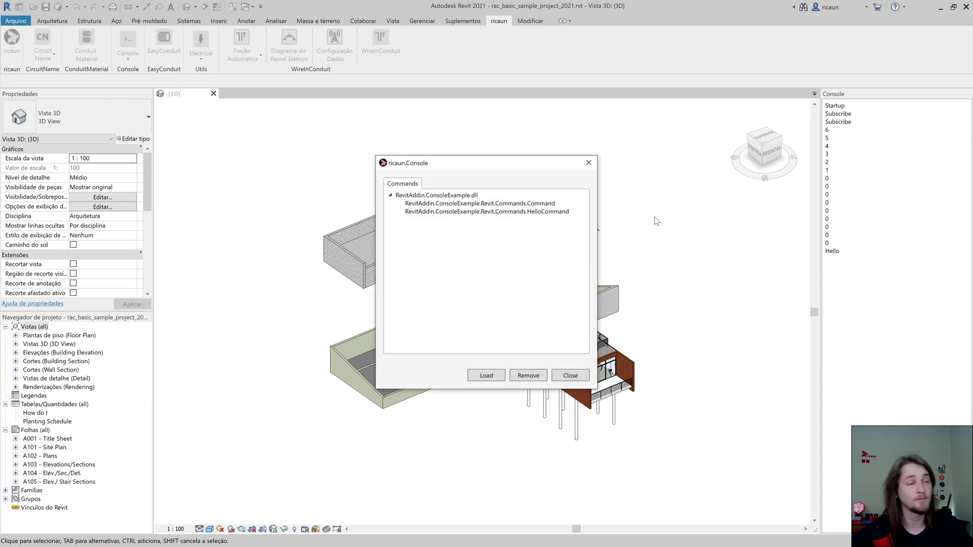
pyautogui.doubleClick(540, 206)
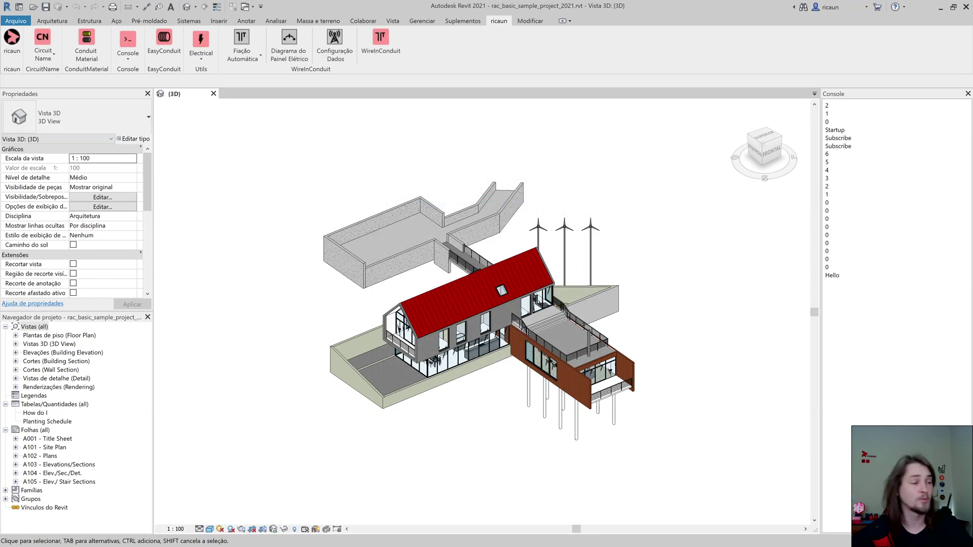
pyautogui.hotkey('alt', 'Tab')
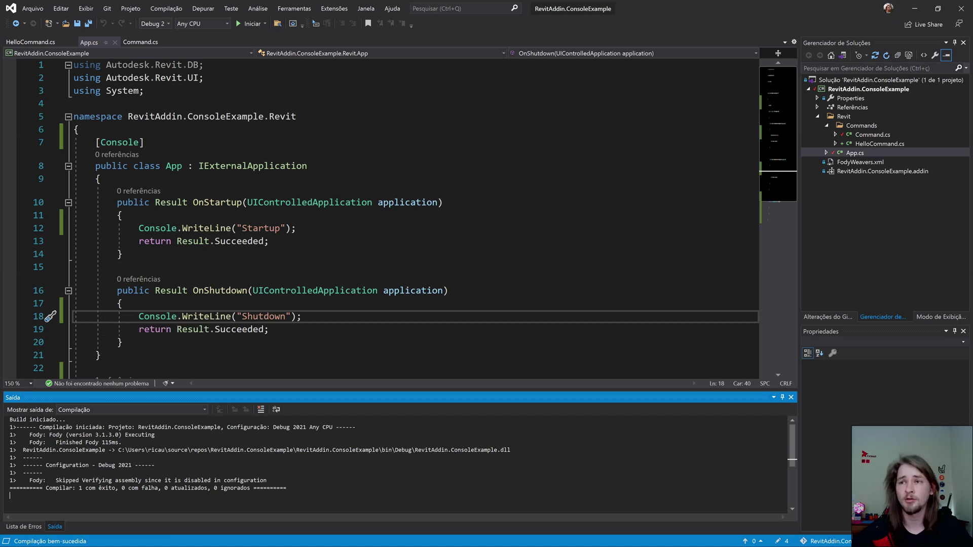
# Delete the [Console] line above the App class, save App.cs, and rebuild.
pyautogui.moveTo(193, 290); pyautogui.dragTo(448, 290)
pyautogui.doubleClick(219, 291)
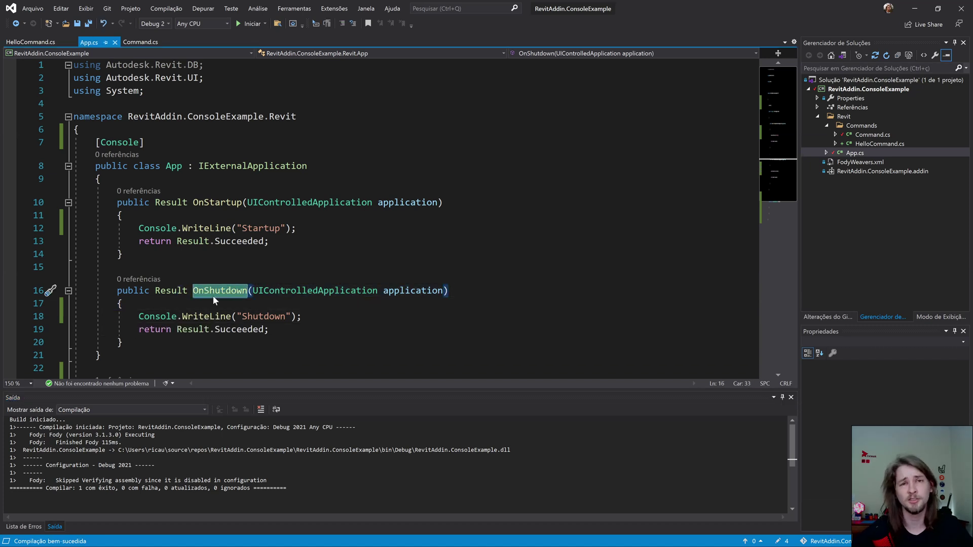
pyautogui.press('Up')
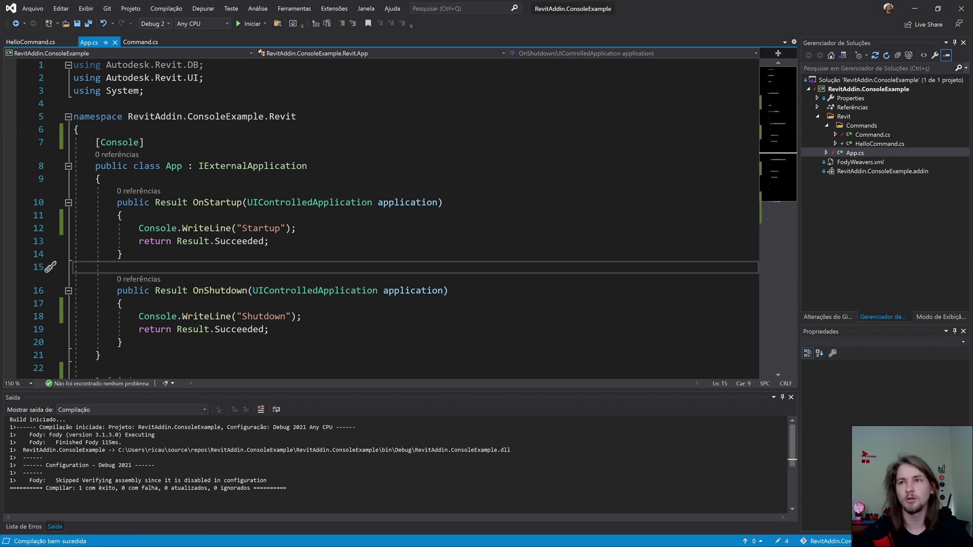
pyautogui.press('Up')
pyautogui.press('Up')
pyautogui.press('Up')
pyautogui.hotkey('shift', 'Home')
pyautogui.press('BackSpace')
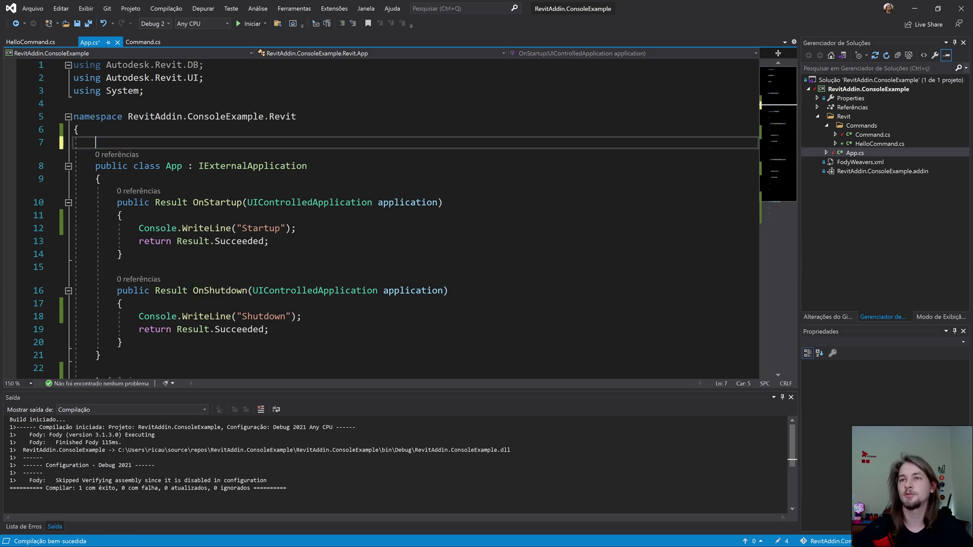
pyautogui.press('BackSpace')
pyautogui.press('BackSpace')
pyautogui.hotkey('ctrl', 's')
pyautogui.hotkey('ctrl', 'shift', 'b')
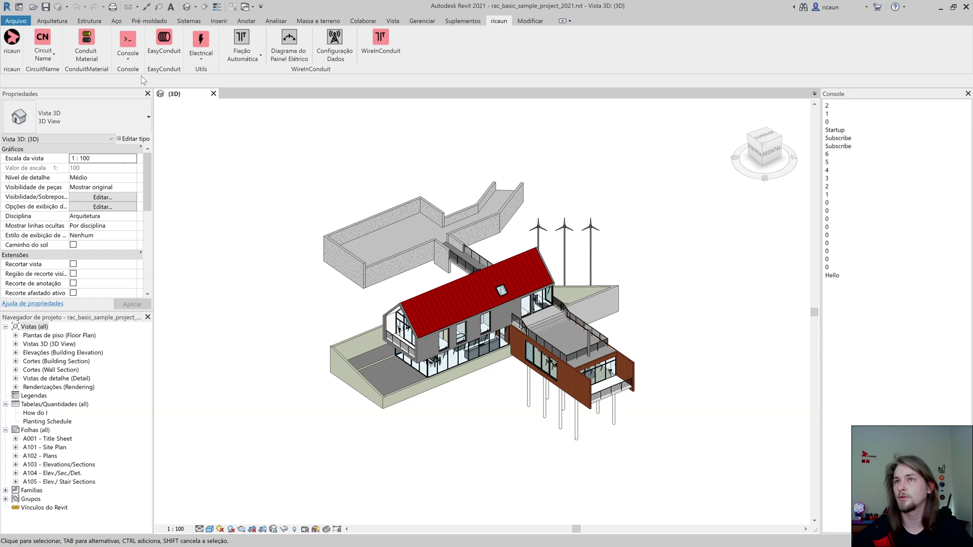
# Reload the rebuilt add-in via the ricaun Console's Add-In command, printing Shutdown.
pyautogui.click(128, 47)
pyautogui.click(129, 94)
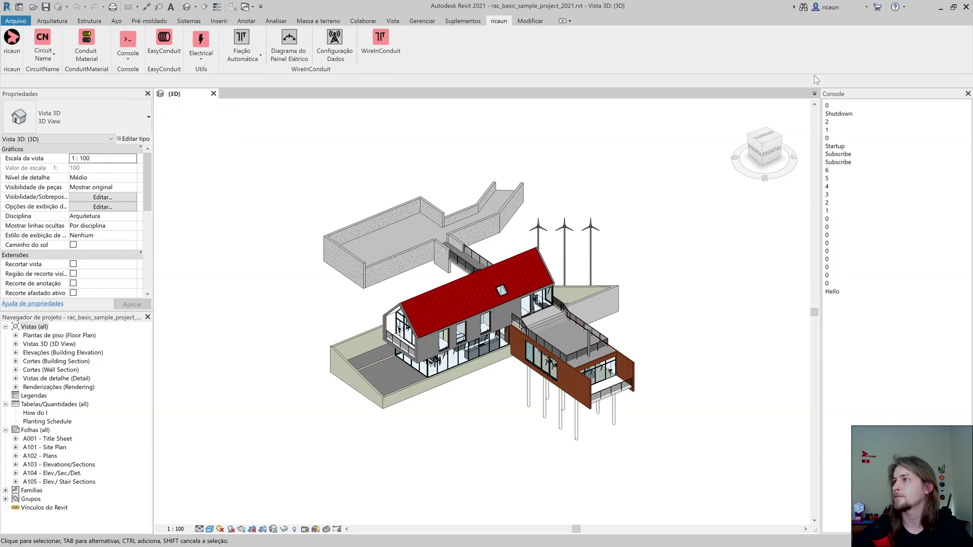